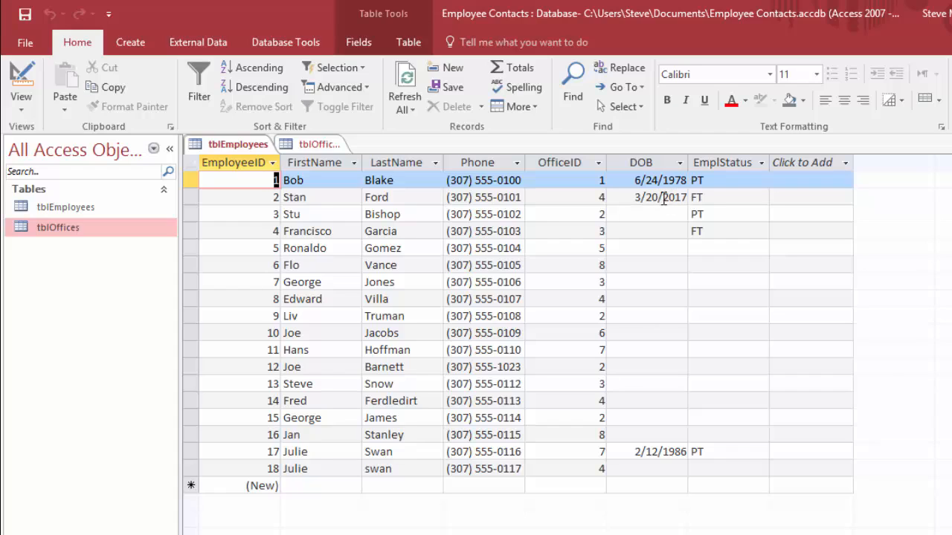
Step: Close the tblOffices table, leaving only tblEmployees open
click(666, 198)
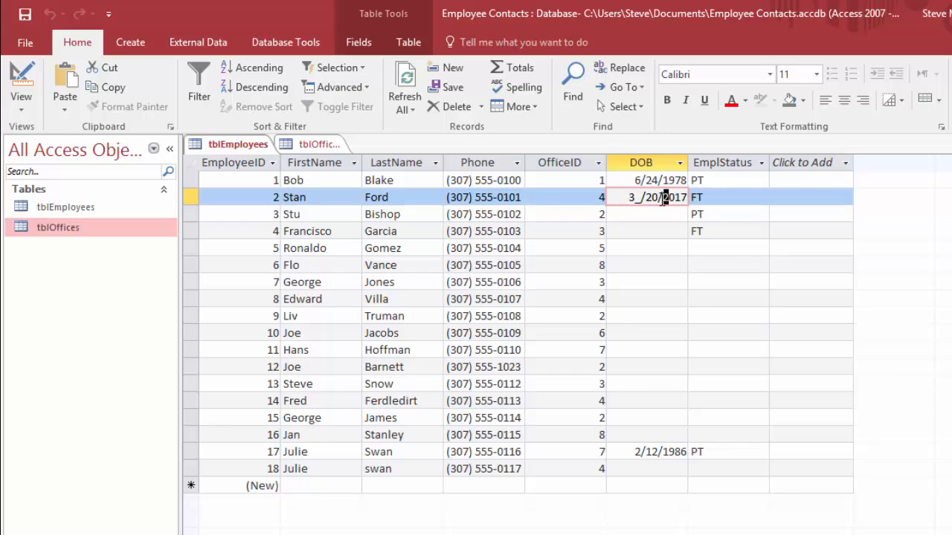
click(313, 144)
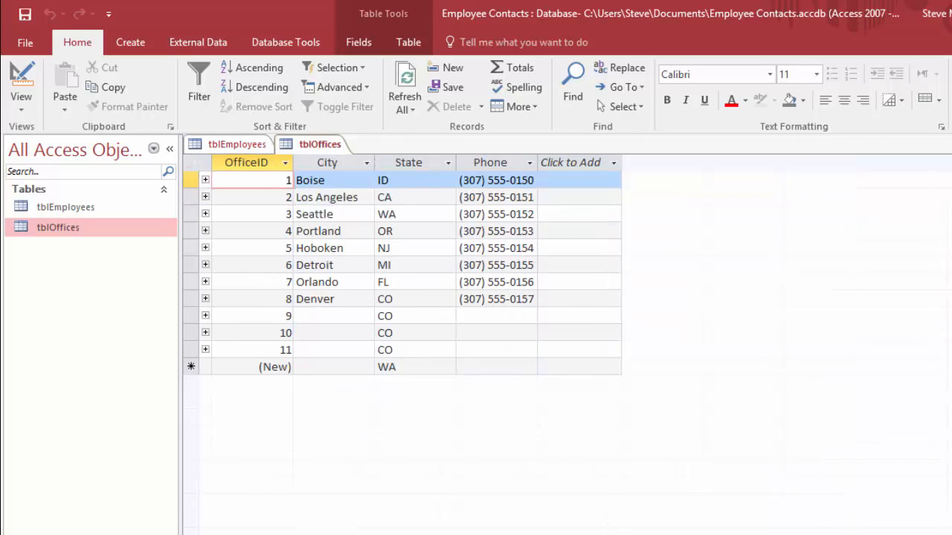
key(ctrl+w)
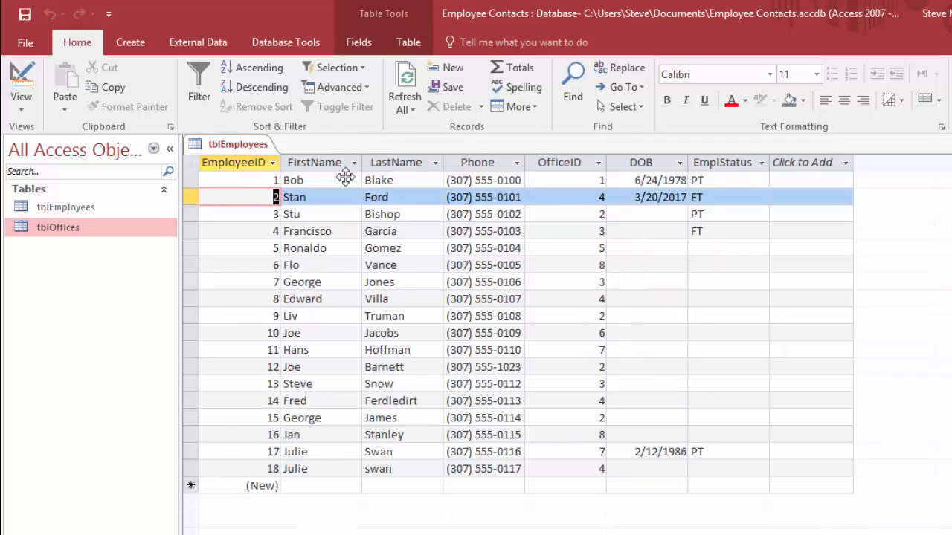
Step: Switch tblEmployees to Design View and delete the input mask of the DOB field
right_click(231, 145)
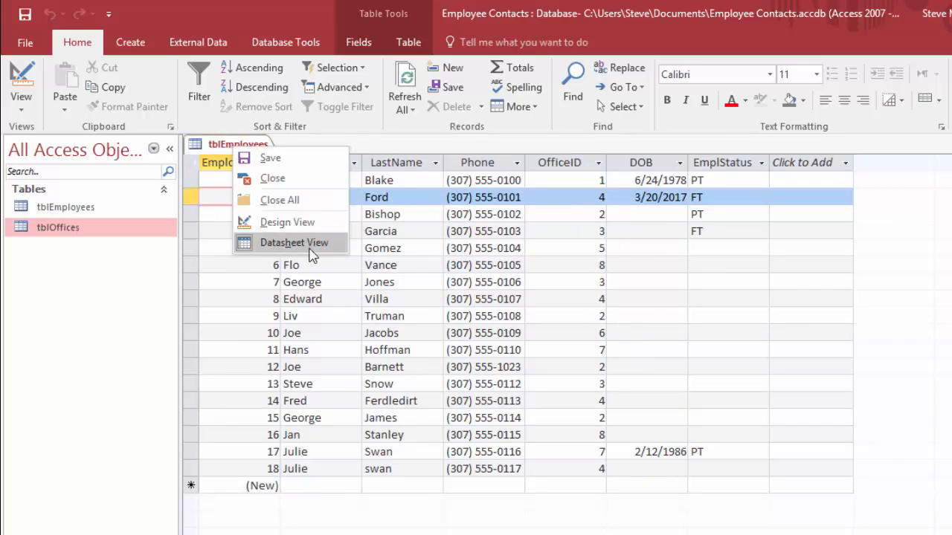
click(287, 223)
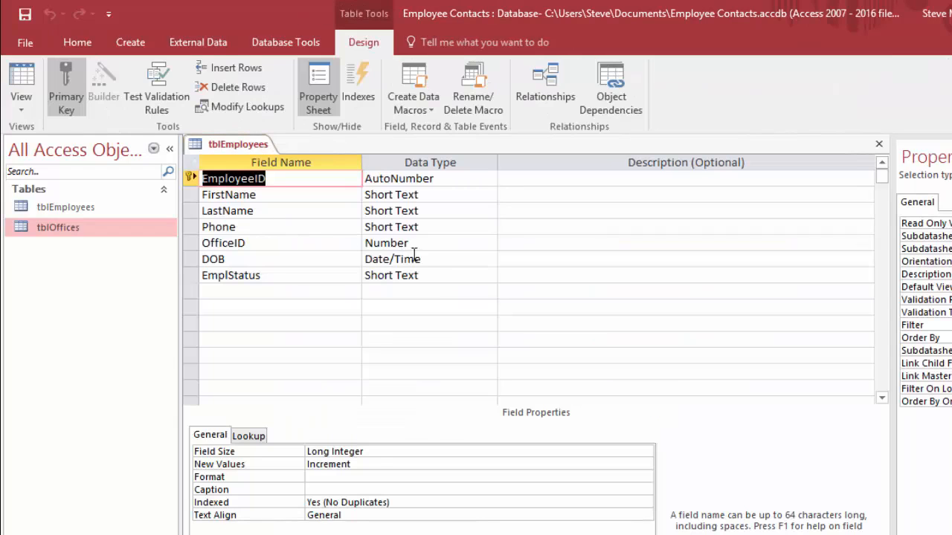
click(414, 257)
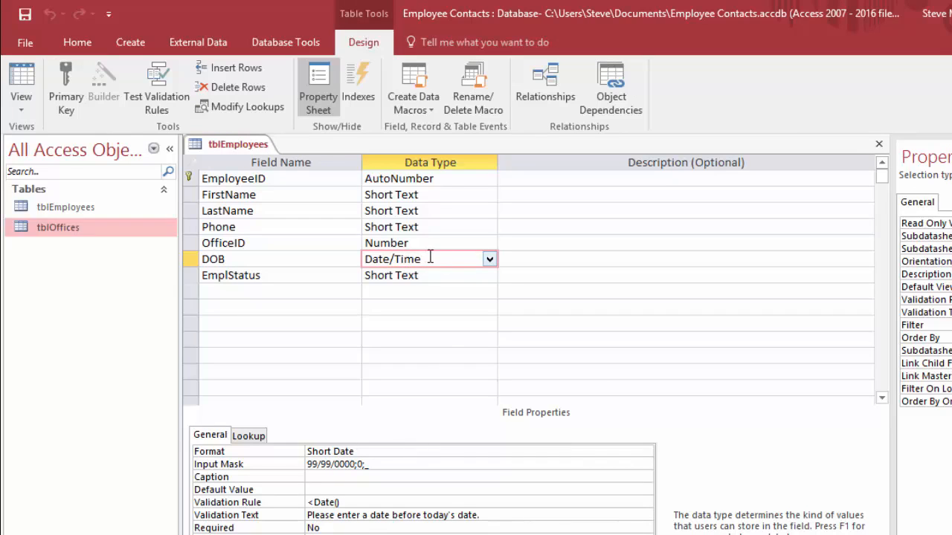
key(F2)
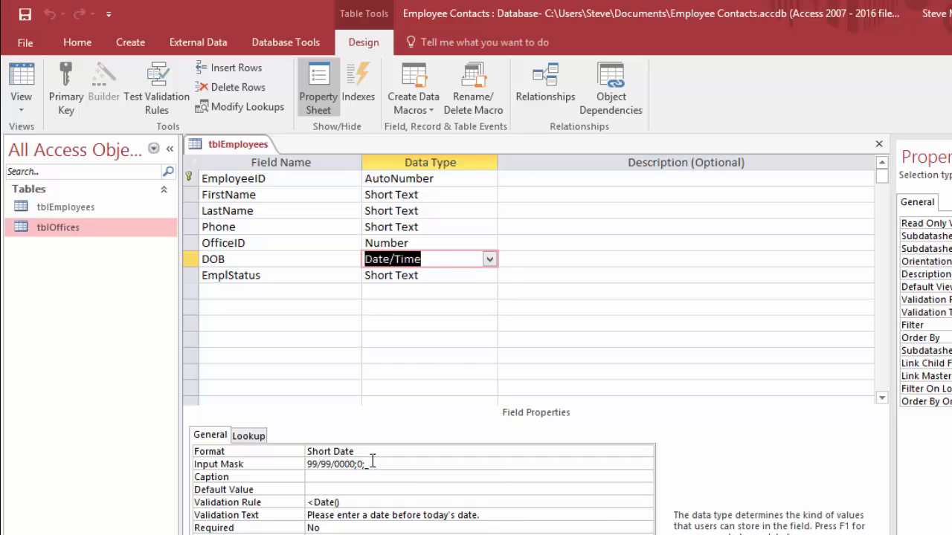
drag(372, 462, 297, 466)
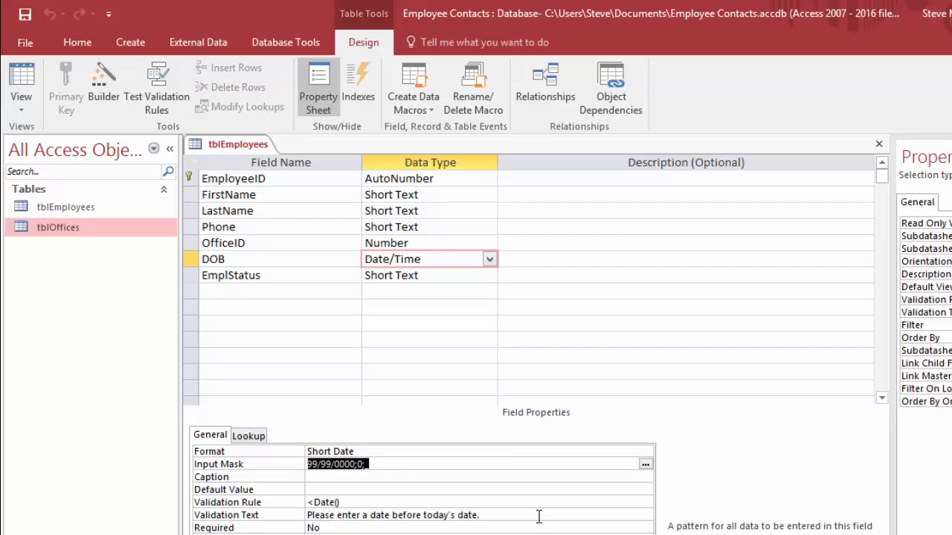
key(Delete)
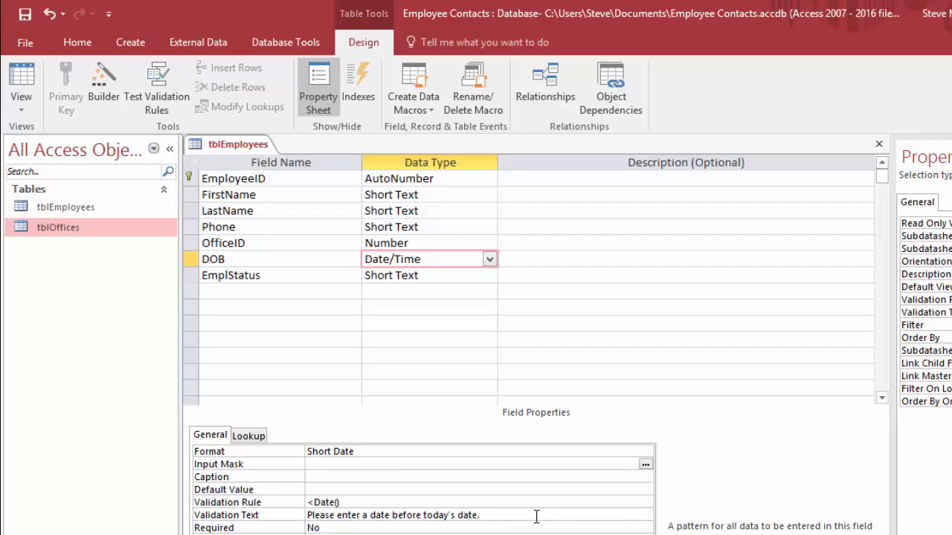
Step: Return tblEmployees to Datasheet View, saving the changed table design
right_click(232, 151)
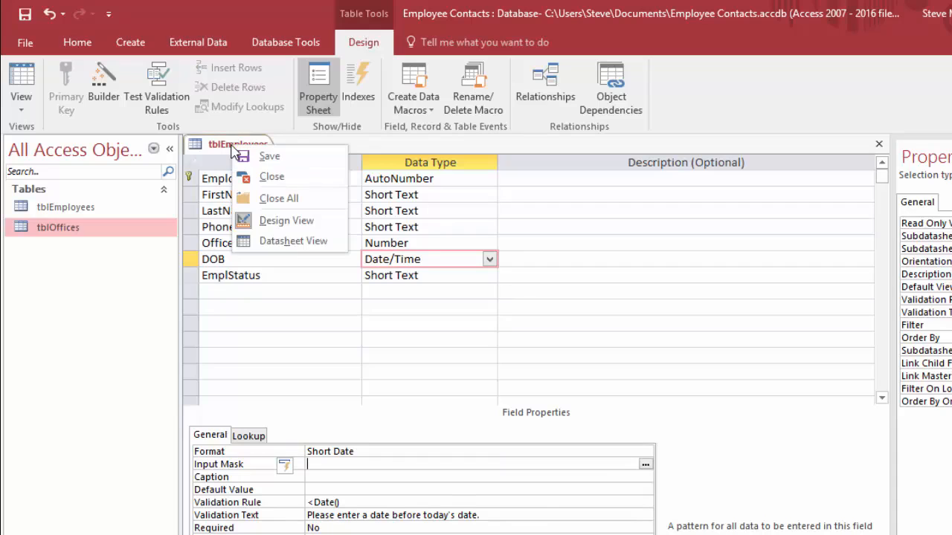
click(290, 244)
click(554, 386)
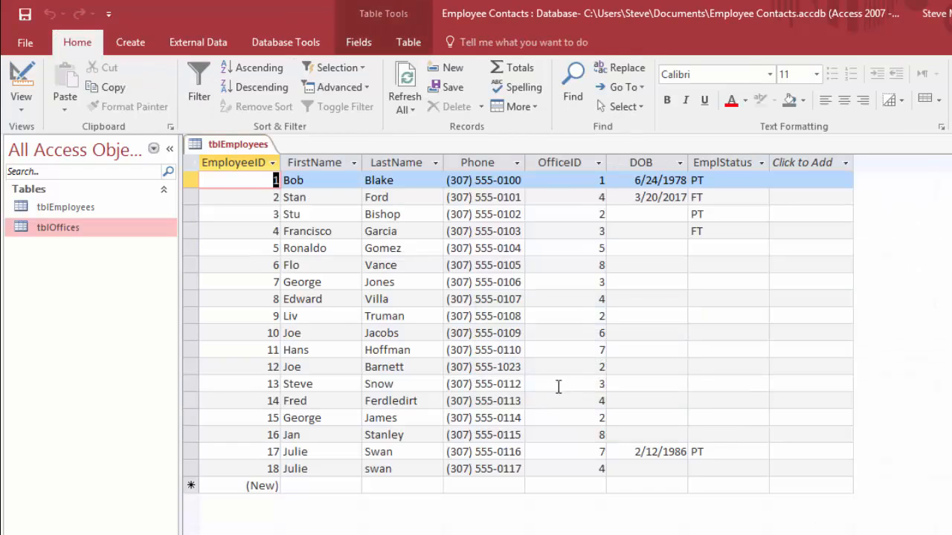
Step: Examine the date picker of the DOB field in the second employee record, leaving its date as it is
click(663, 197)
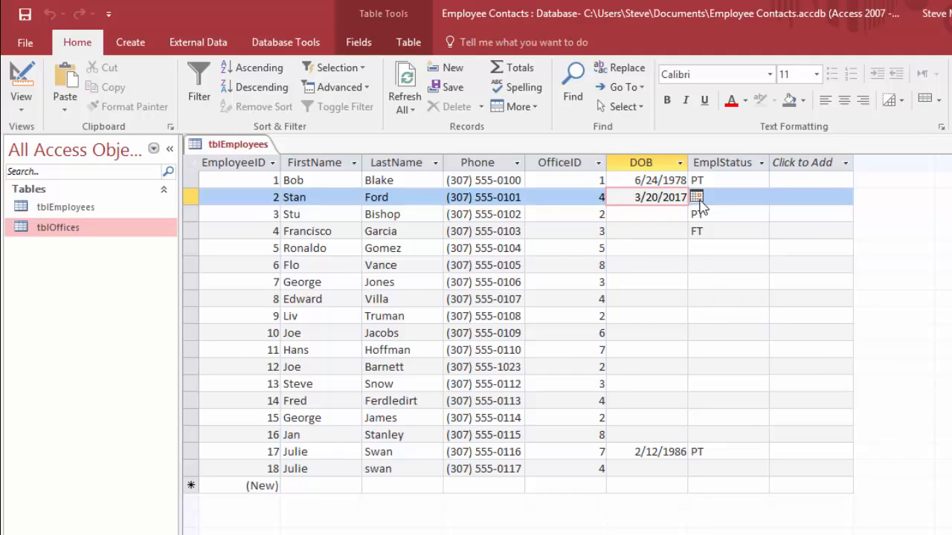
click(697, 197)
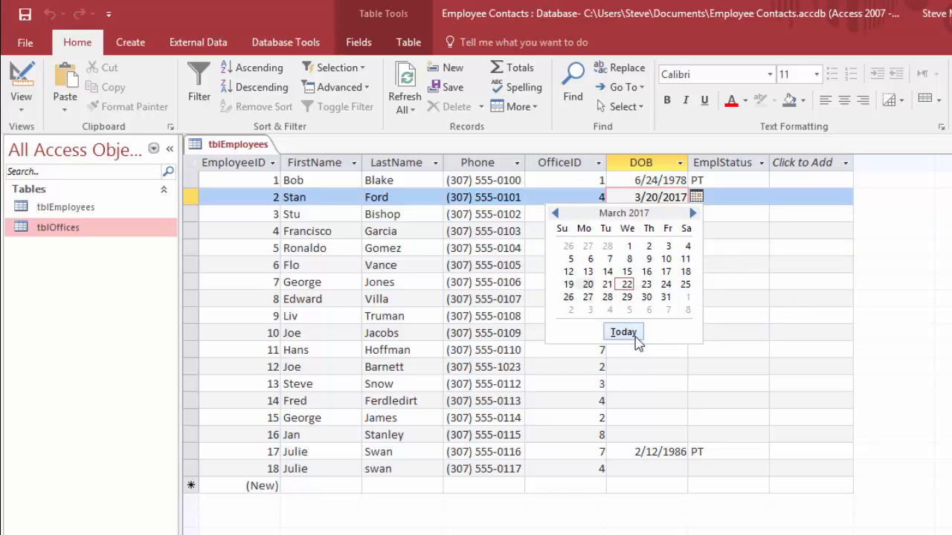
click(695, 197)
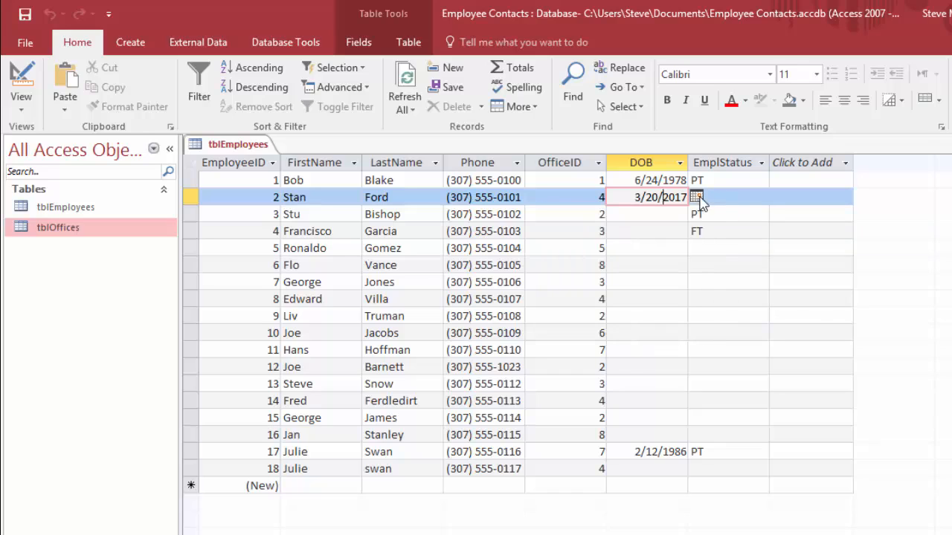
Step: Fill in the DOB field of the third to fifth employee records with past dates from the date picker
click(652, 215)
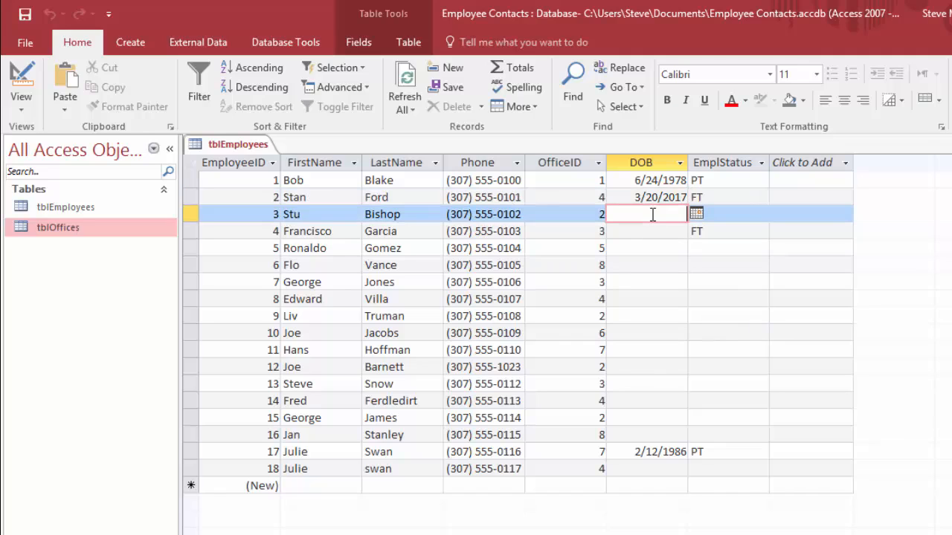
click(695, 213)
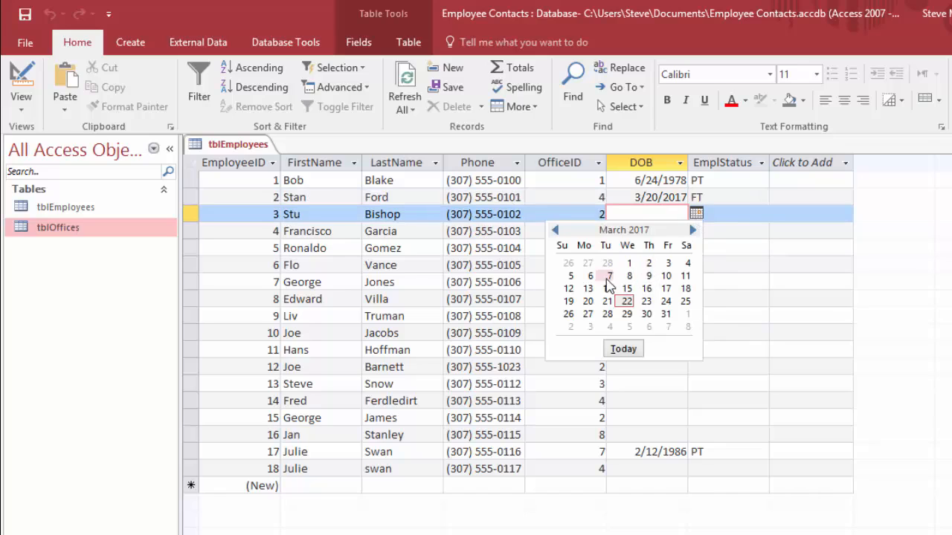
click(609, 277)
click(669, 232)
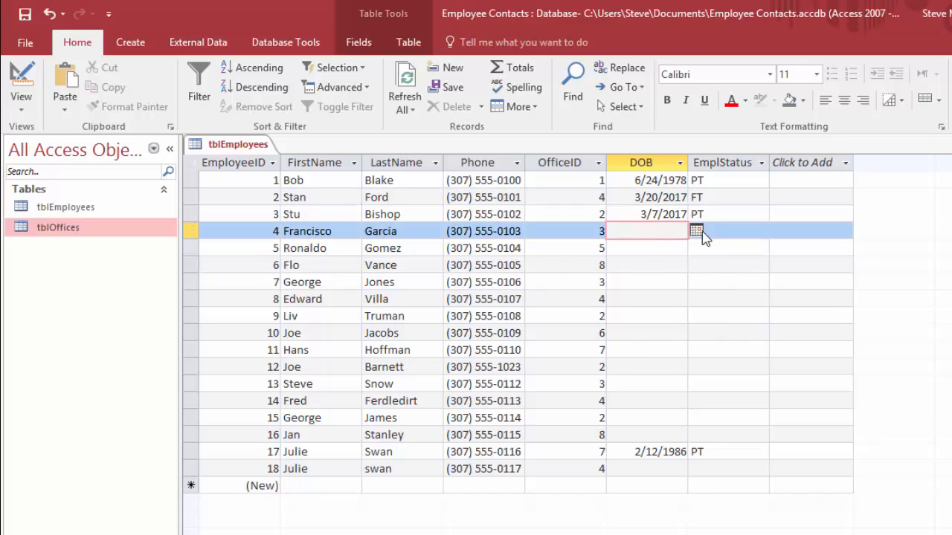
click(696, 231)
click(595, 297)
click(697, 231)
click(555, 247)
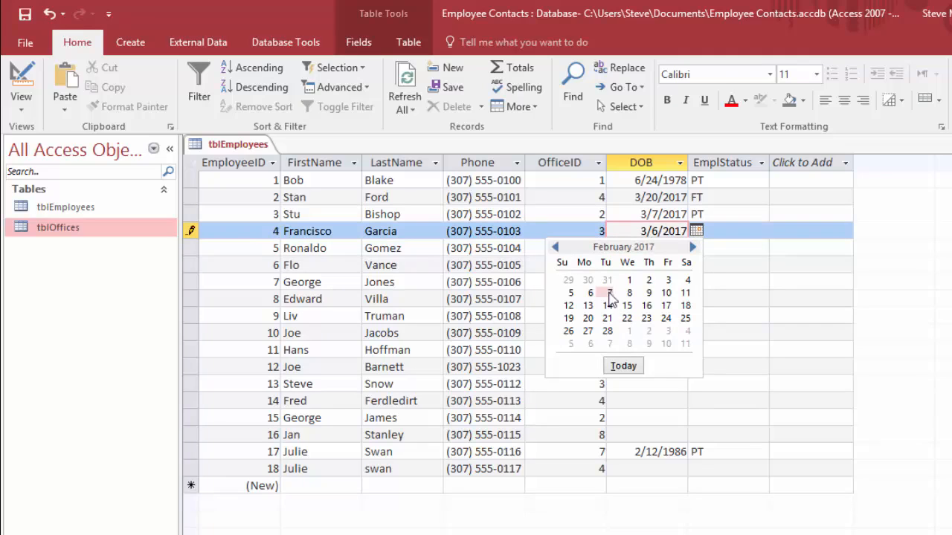
click(595, 295)
click(695, 231)
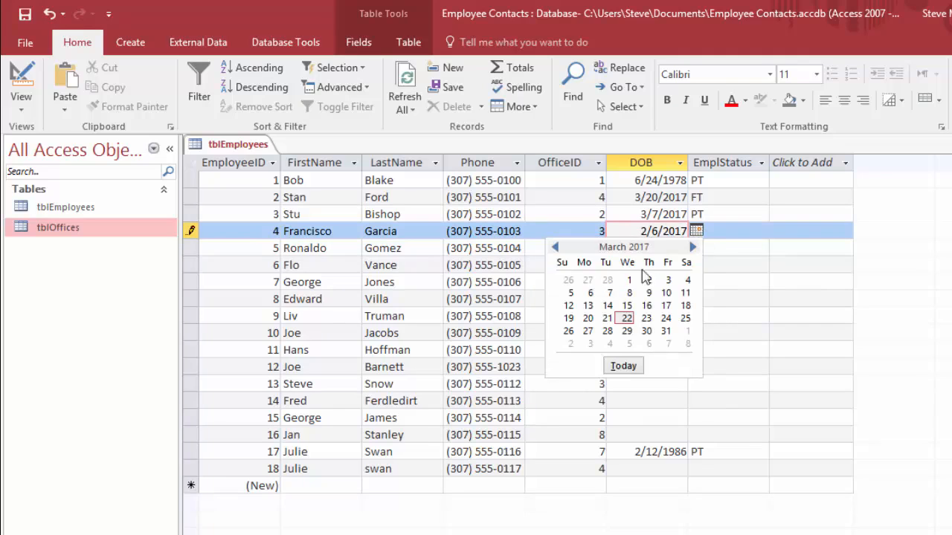
click(587, 297)
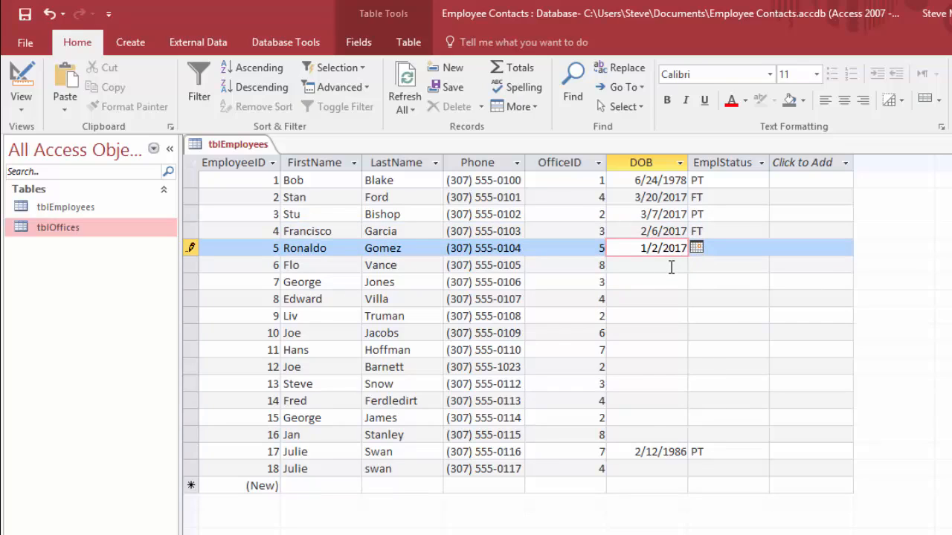
Step: Fill in the DOB field of the sixth to ninth employee records with past dates from the date picker
click(671, 266)
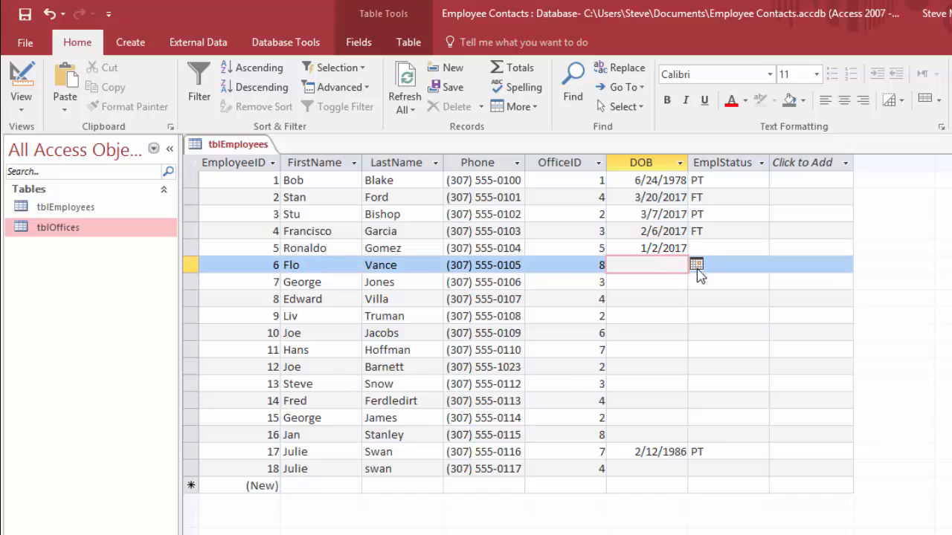
click(696, 267)
click(554, 281)
click(555, 281)
click(555, 281)
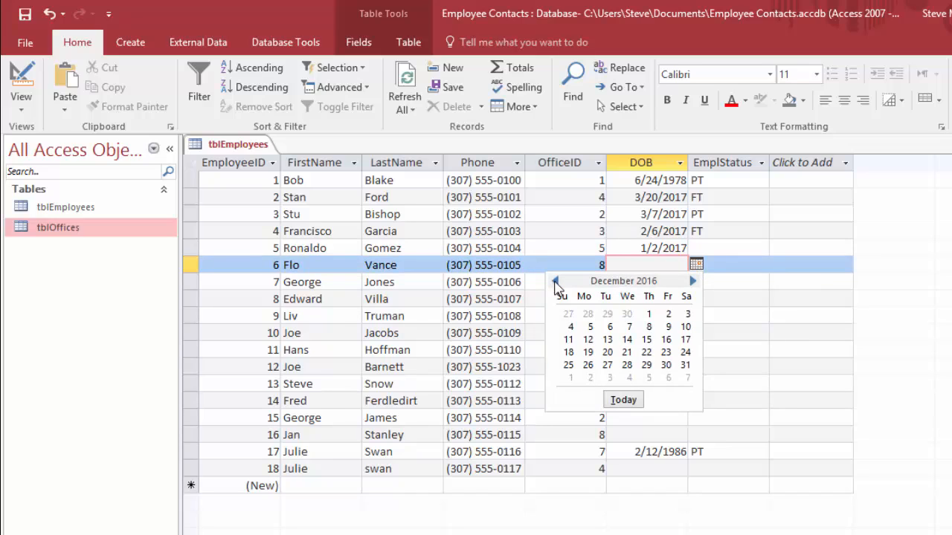
click(592, 327)
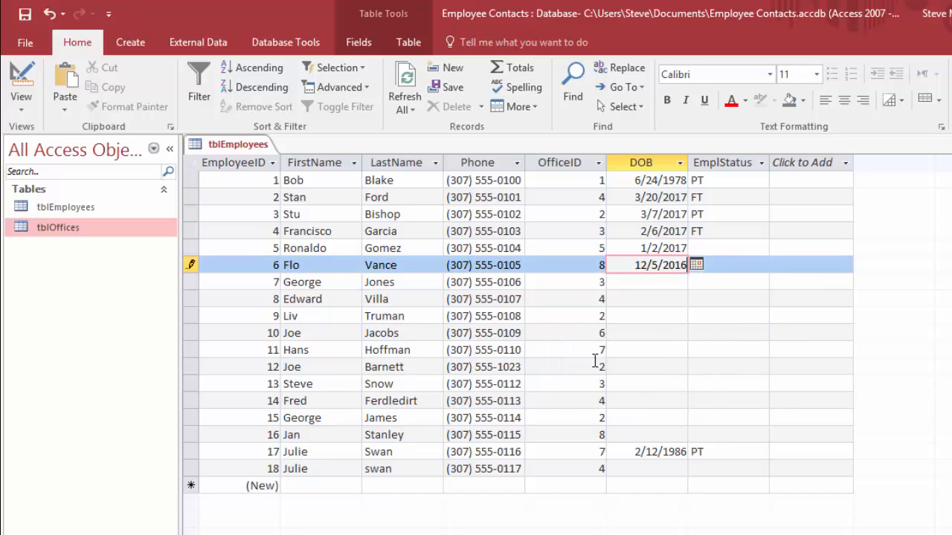
click(666, 282)
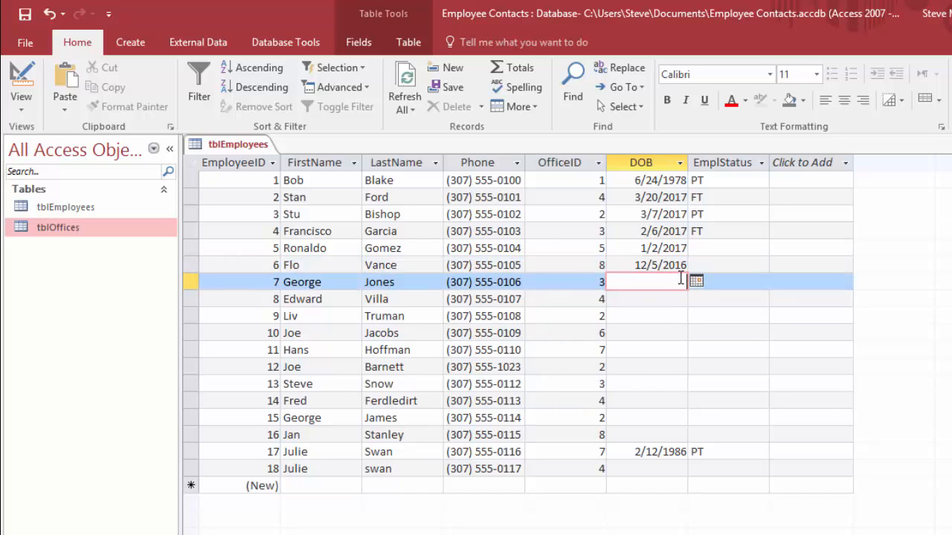
click(695, 281)
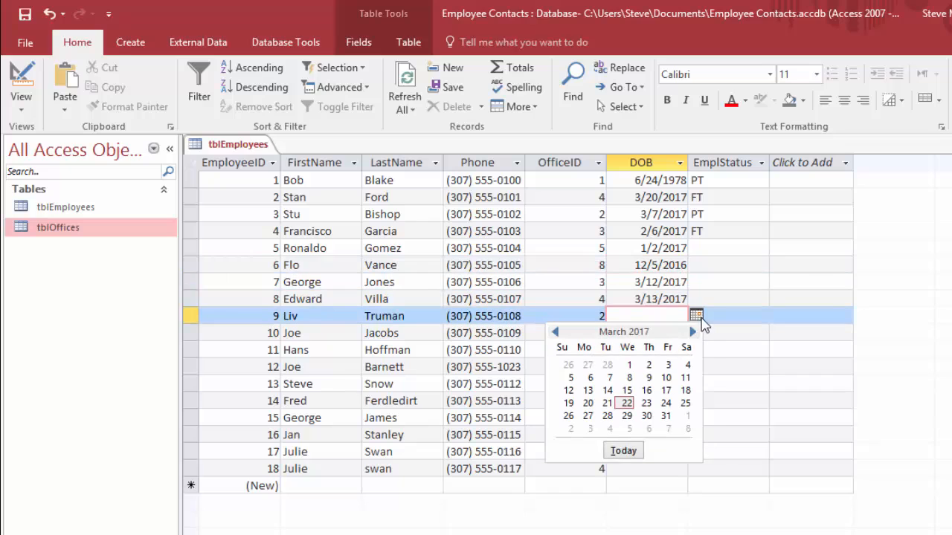
click(570, 378)
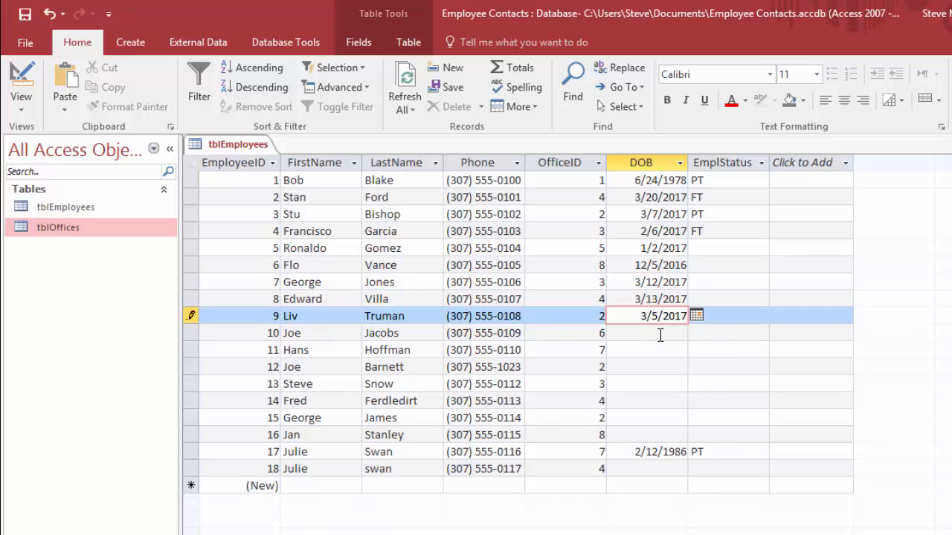
Step: Fill in the DOB field of the tenth to thirteenth employee records with past dates from the date picker
click(661, 334)
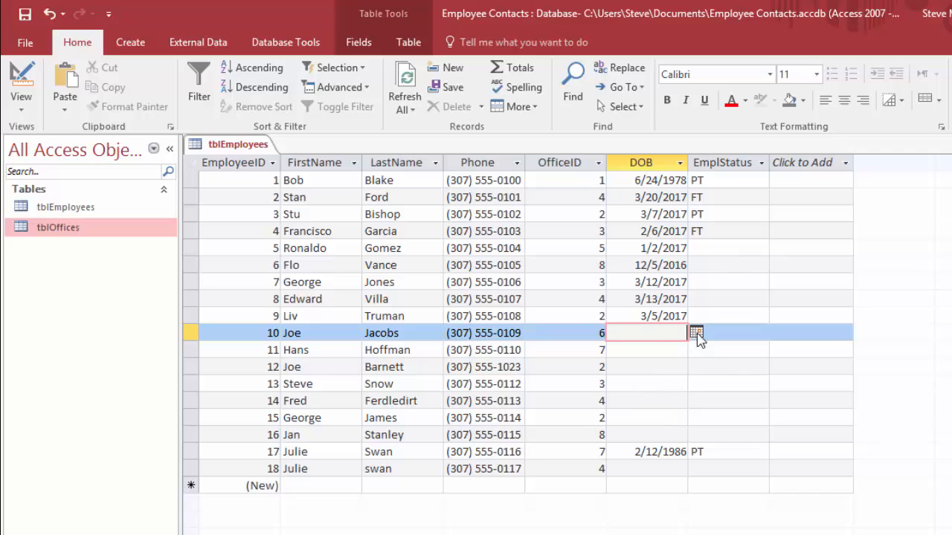
click(698, 336)
click(569, 411)
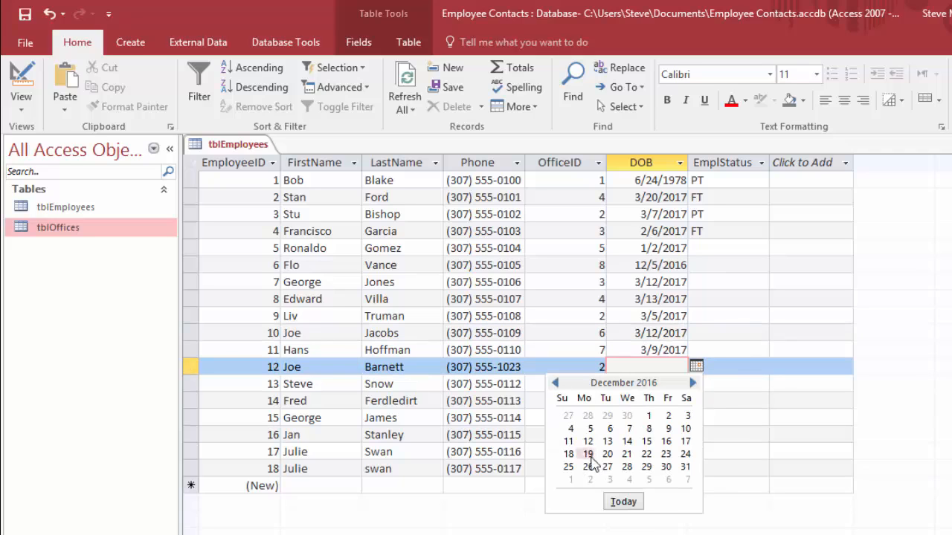
click(589, 455)
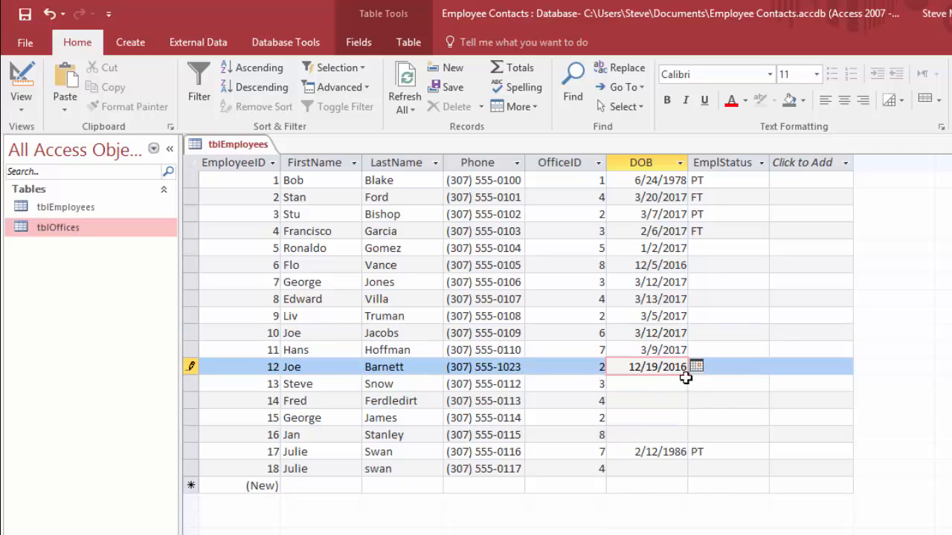
click(678, 384)
click(696, 384)
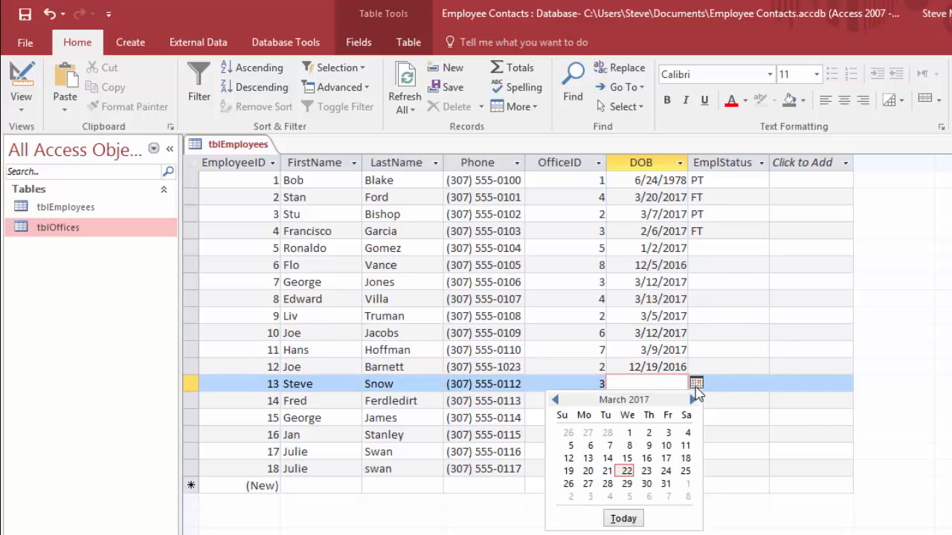
click(554, 400)
click(555, 400)
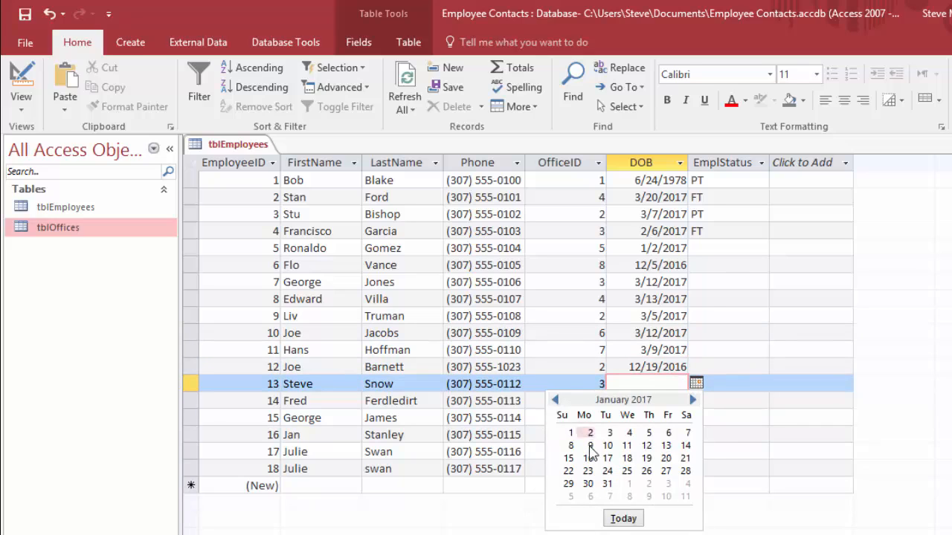
click(589, 445)
Step: Try to enter a date after today in the DOB field of the fourteenth employee record to test the validation rule
click(677, 400)
click(697, 400)
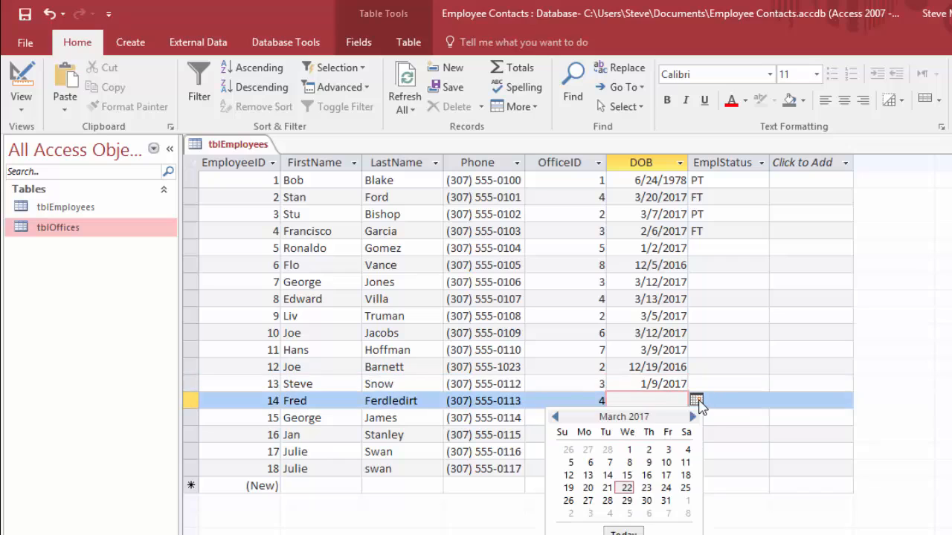
click(568, 501)
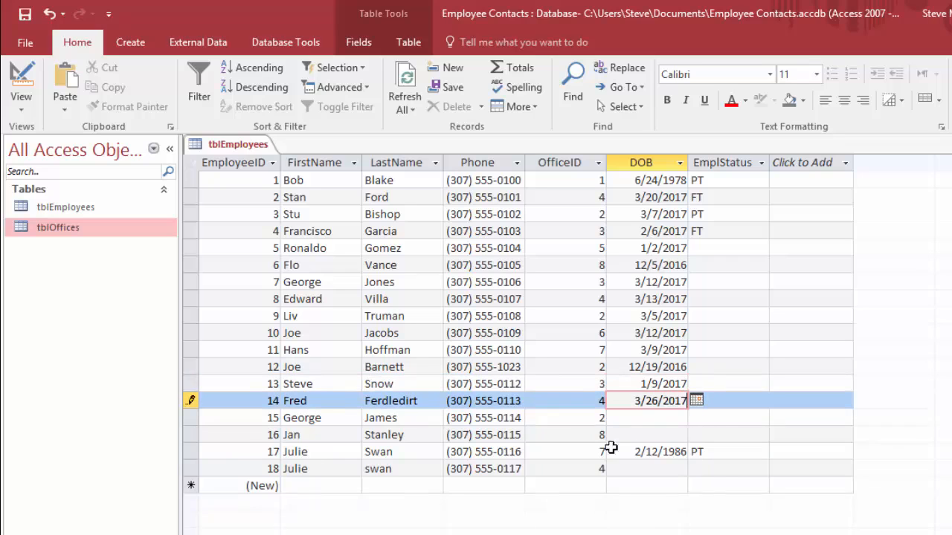
click(647, 421)
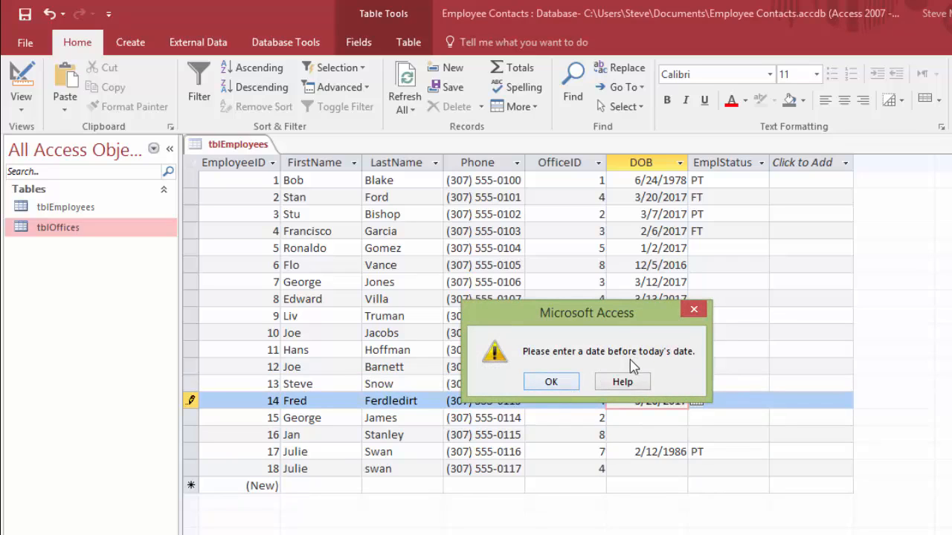
click(557, 383)
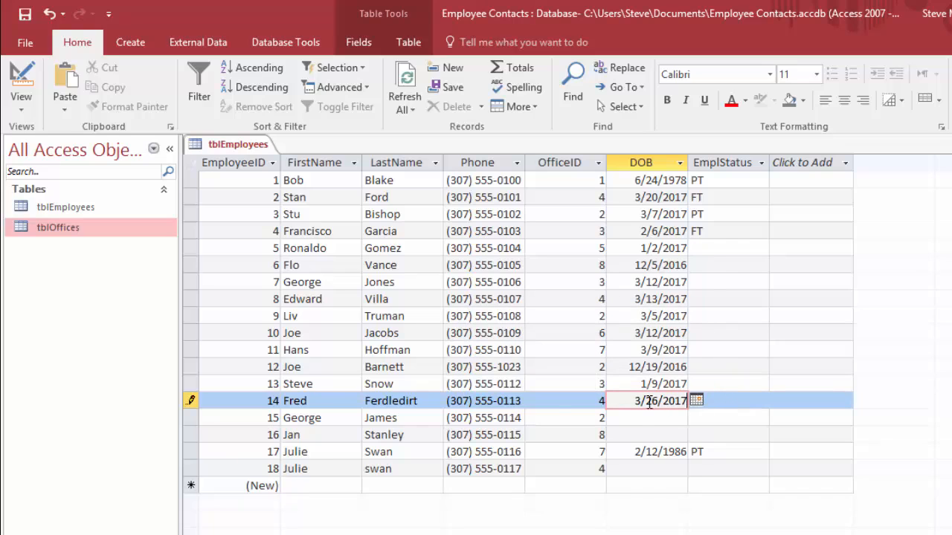
Step: Fill in the DOB field of the fourteenth and fifteenth employee records with past dates from the date picker
click(696, 401)
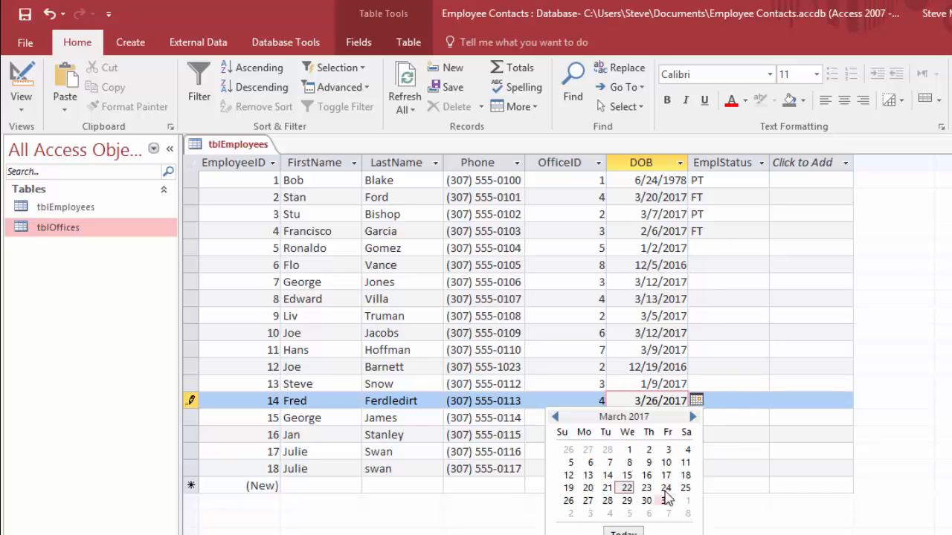
click(590, 463)
click(674, 417)
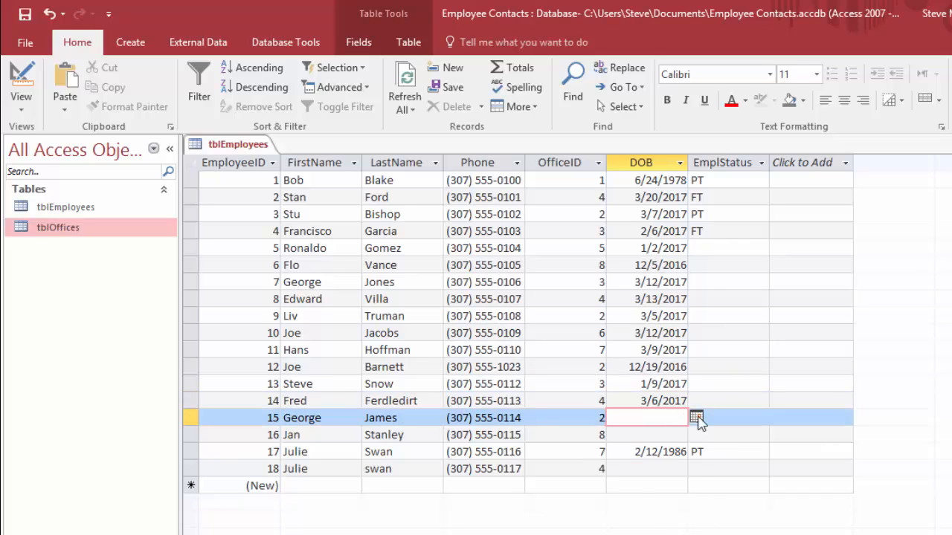
click(695, 417)
click(555, 434)
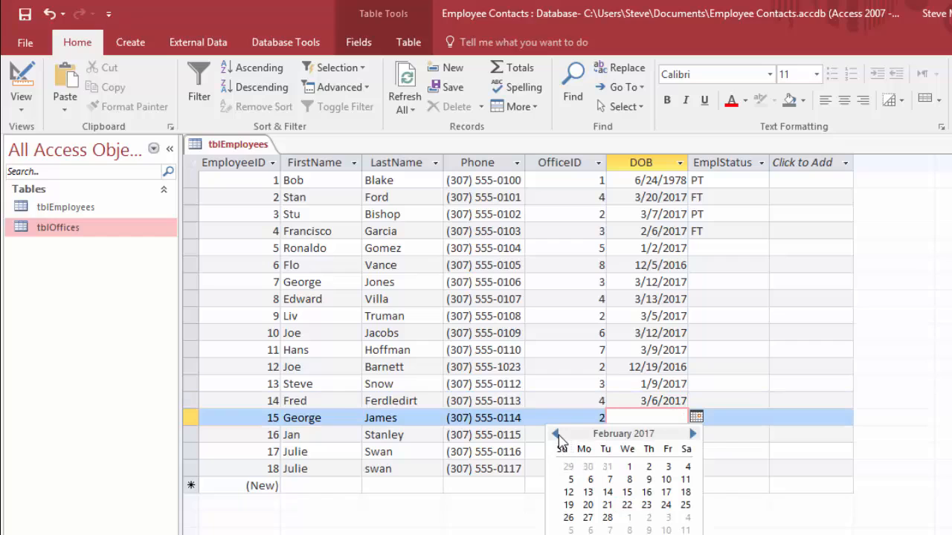
click(556, 434)
click(587, 492)
Step: Fill in the DOB field of the sixteenth and eighteenth employee records with past dates from the date picker
click(685, 436)
click(692, 438)
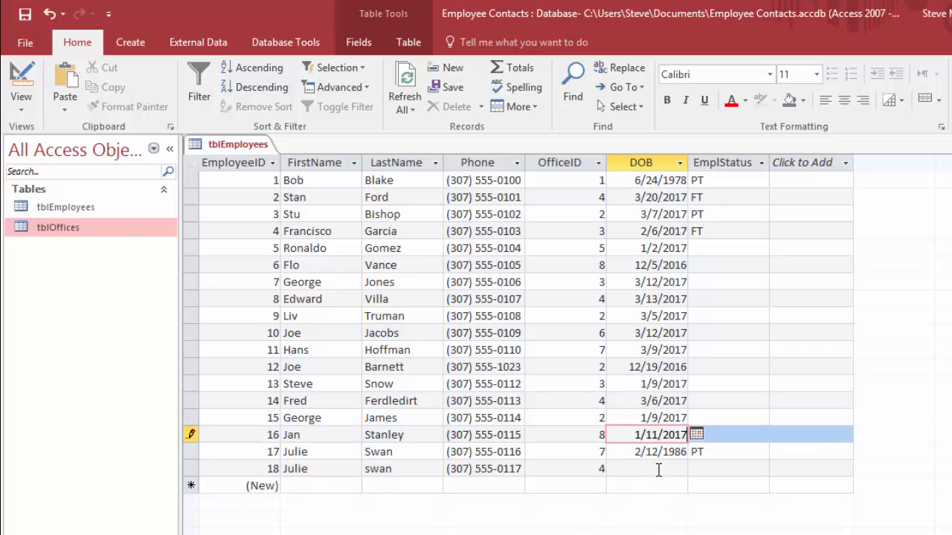
click(658, 470)
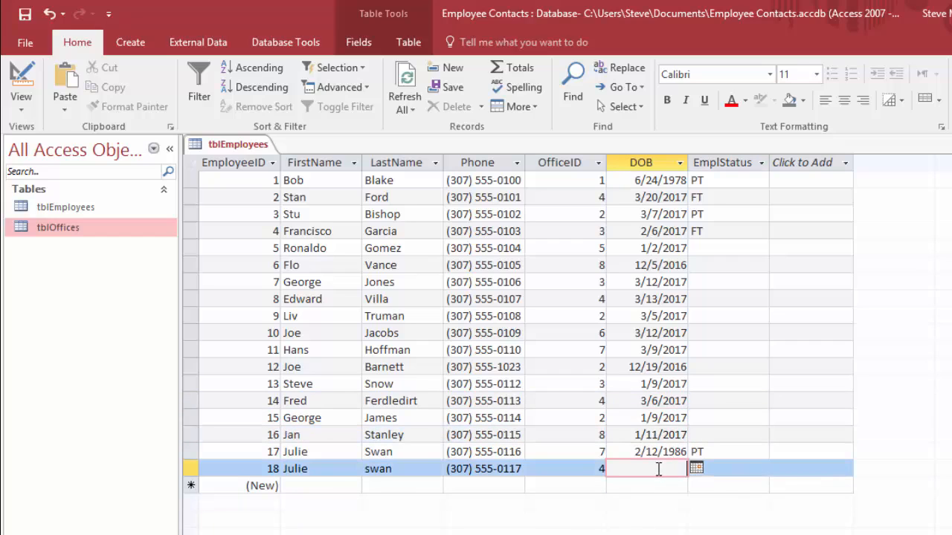
click(696, 468)
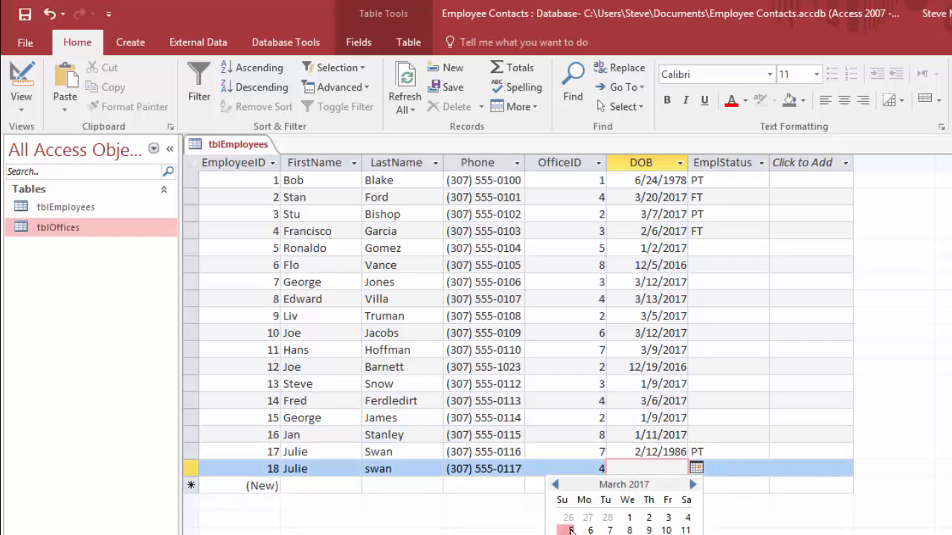
click(571, 529)
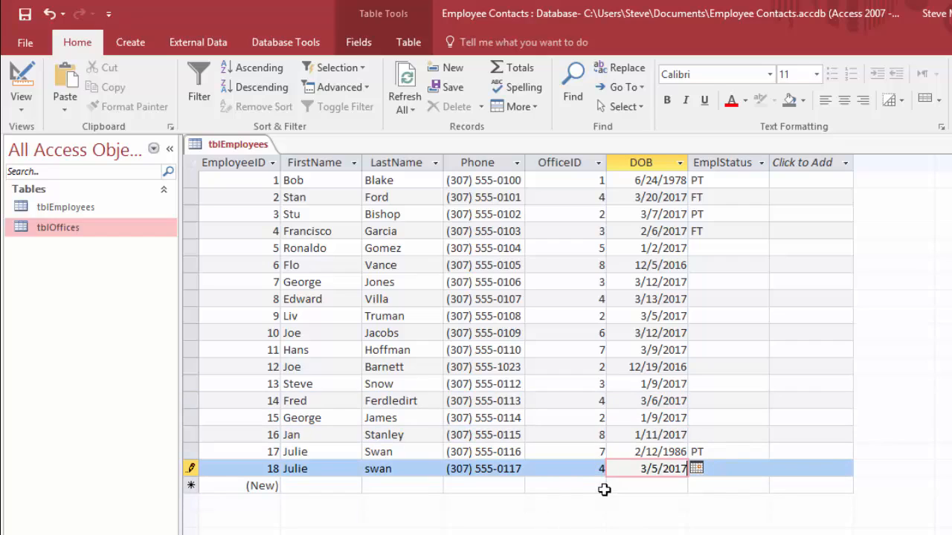
Step: Set EmplStatus to FT for the employee records with EmployeeID 5 to 8
click(712, 248)
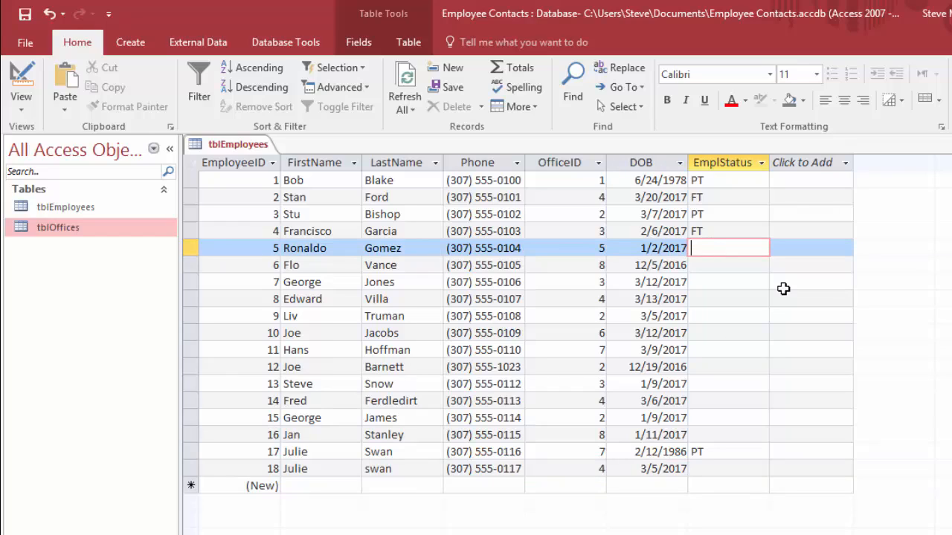
text(F)
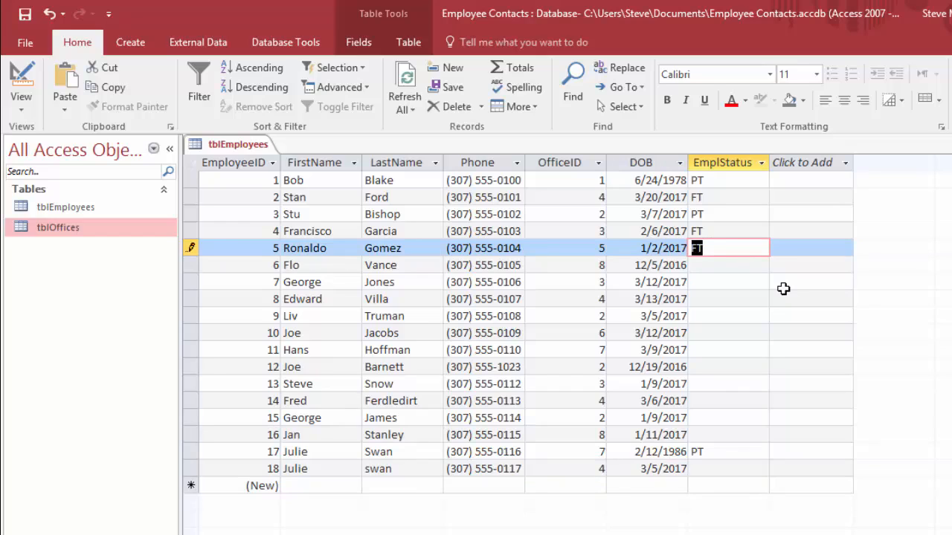
text(T)
key(Return)
text(FT)
key(Return)
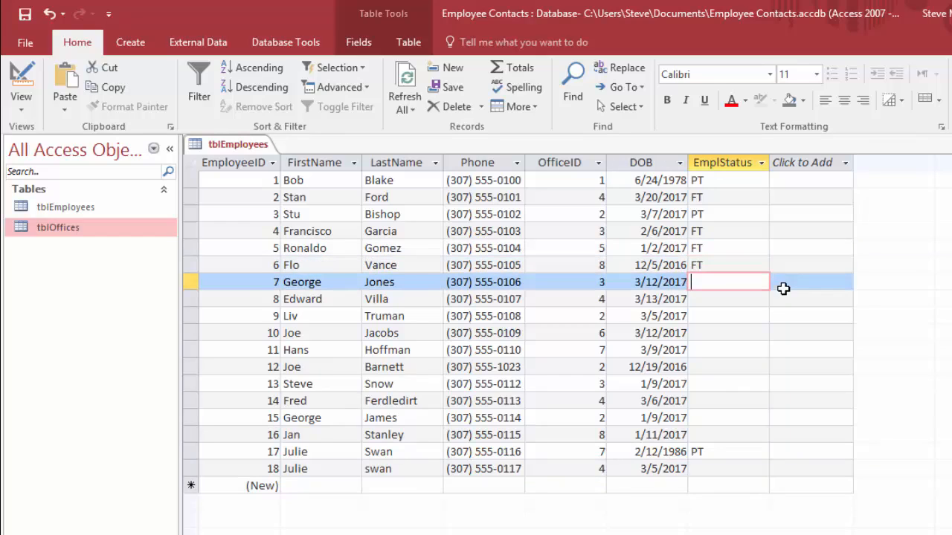
text(FT)
key(Return)
text(F)
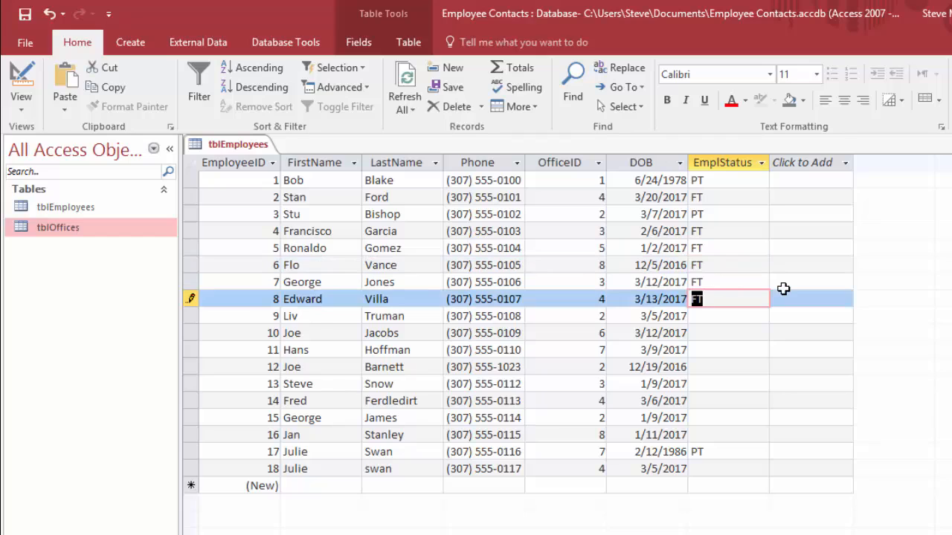
text(T)
key(Return)
Step: Set EmplStatus to PT for the employee records with EmployeeID 9 to 12
text(p)
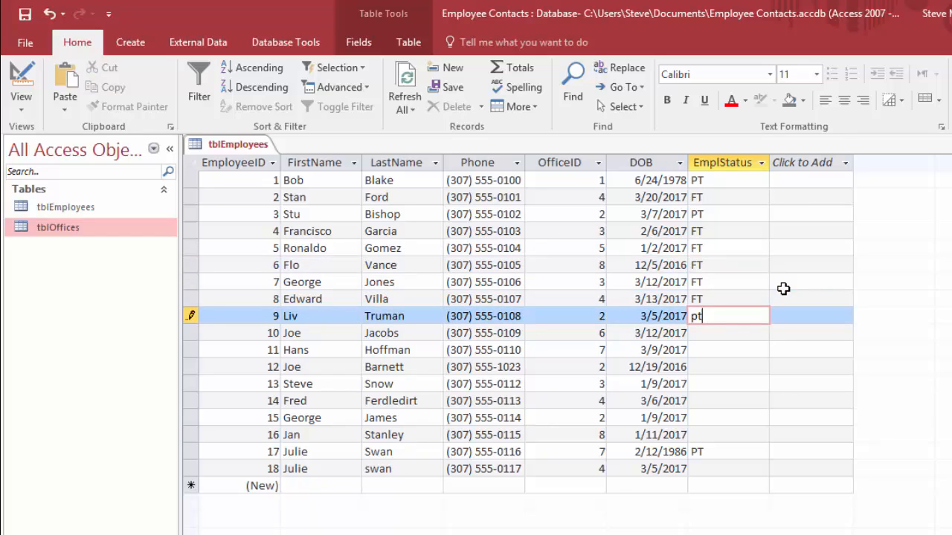
text(t)
key(Return)
text(p)
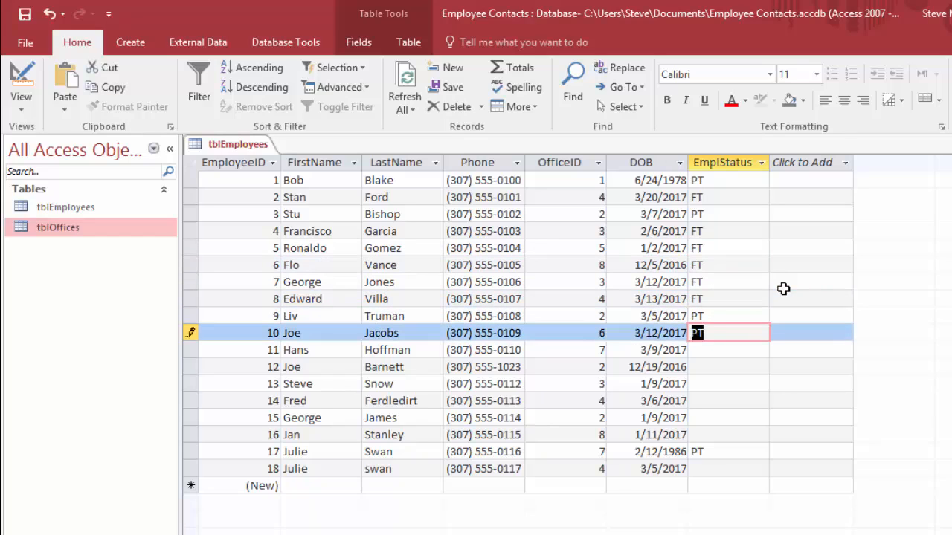
text(t)
key(Return)
Step: Set EmplStatus to PT for the employee records with EmployeeID 13 to 15
text(pt)
key(Return)
text(pt)
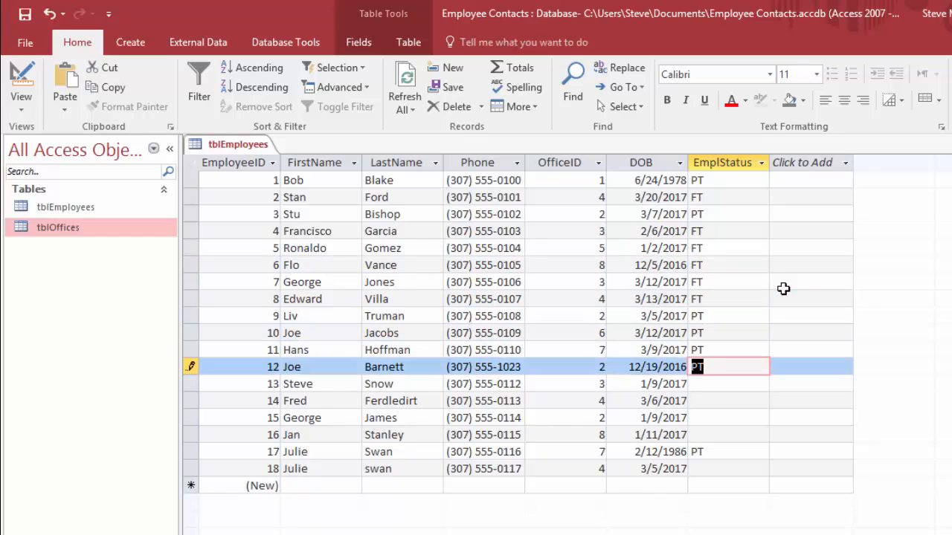
key(Return)
text(pt)
key(Return)
text(pt)
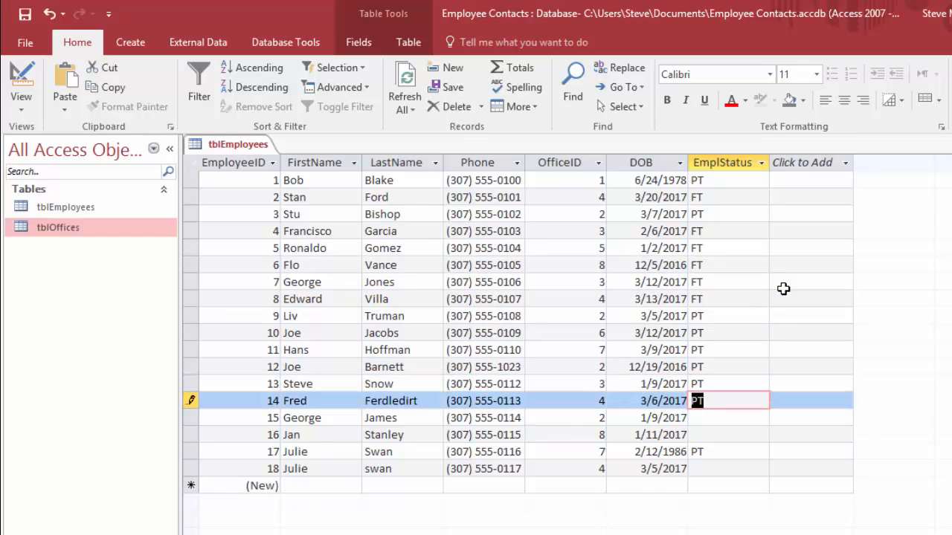
key(Return)
text(pt)
key(Return)
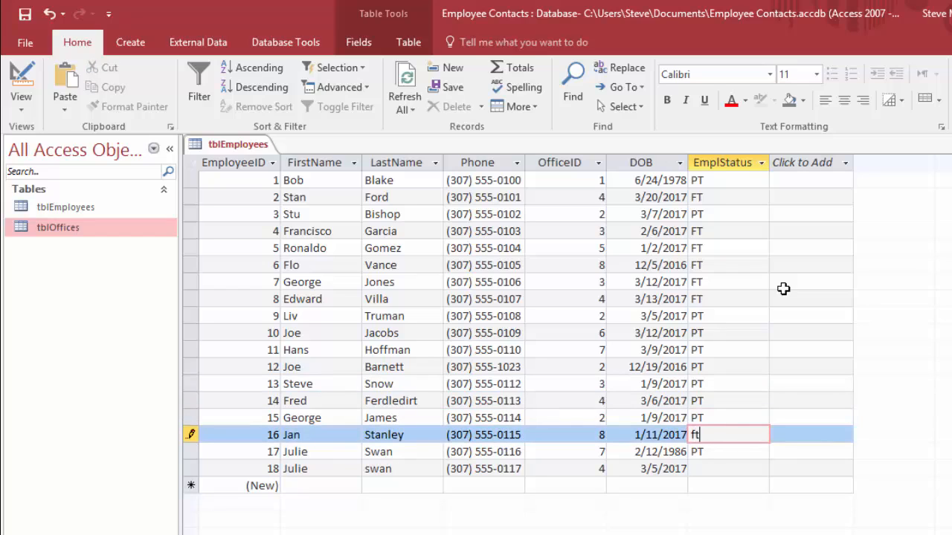
Step: Set EmplStatus to FT for EmployeeID 16 and to PT for EmployeeID 18, and close tblEmployees
key(Return)
key(Return)
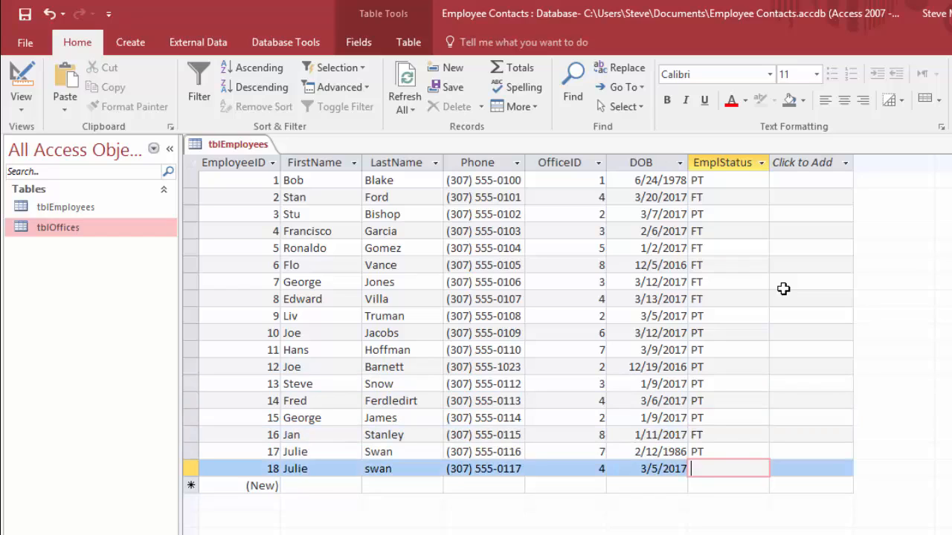
text(pt)
key(Return)
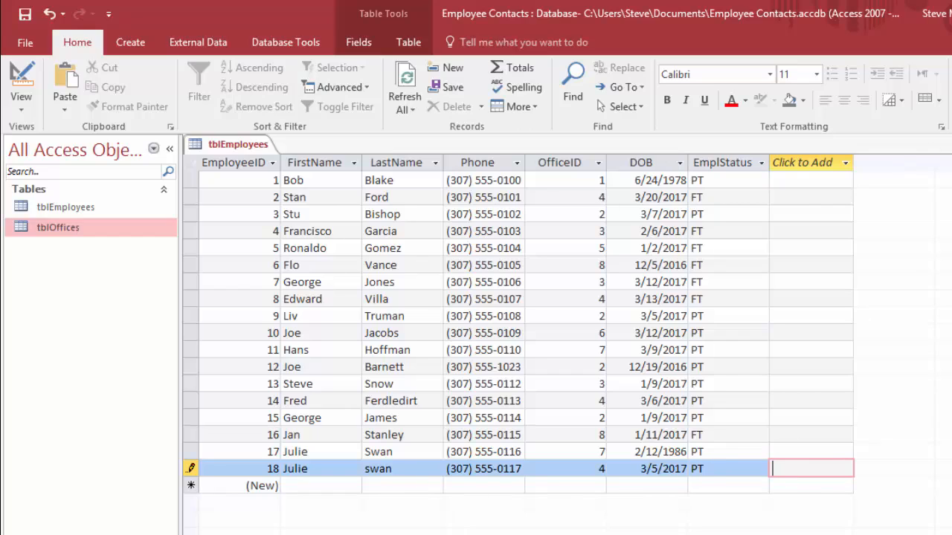
key(ctrl+w)
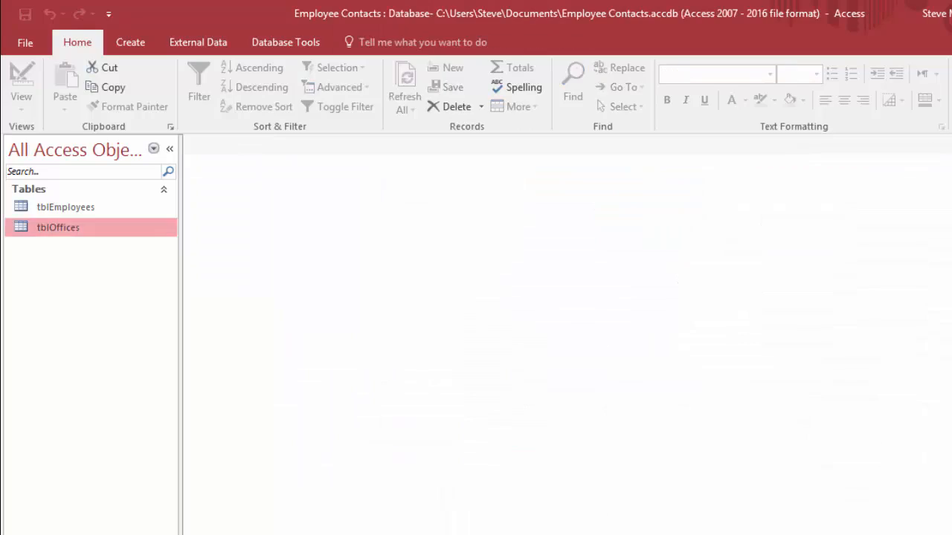
Step: Open tblOffices and delete the record with OfficeID 9, which has no city
double_click(58, 230)
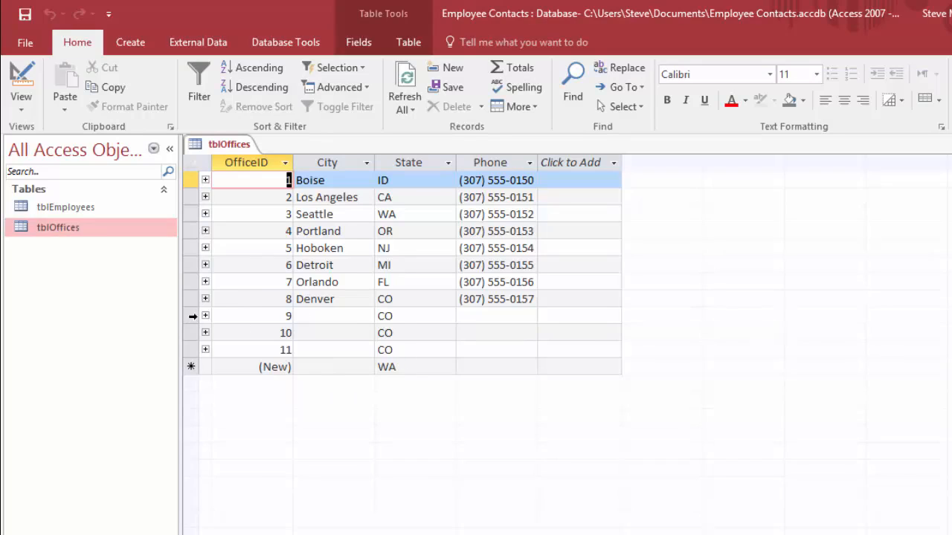
click(190, 316)
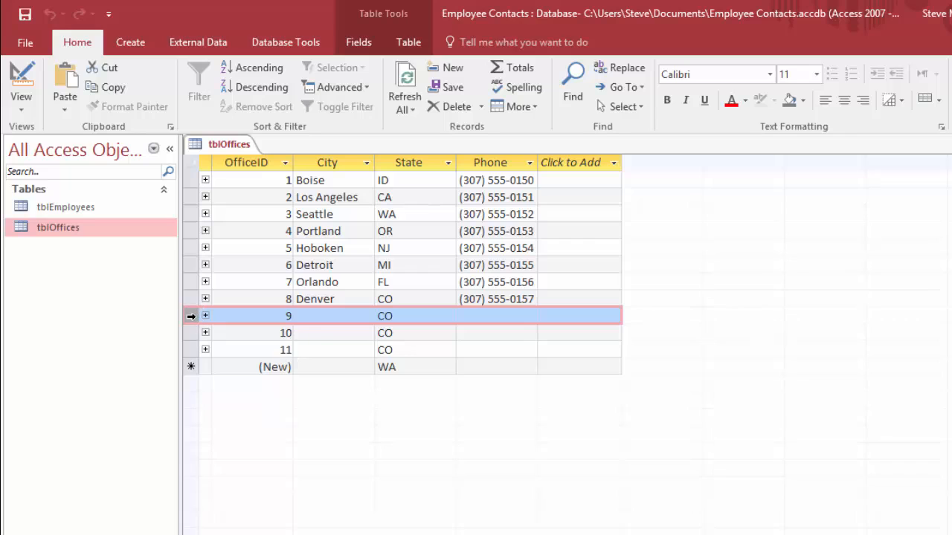
right_click(191, 316)
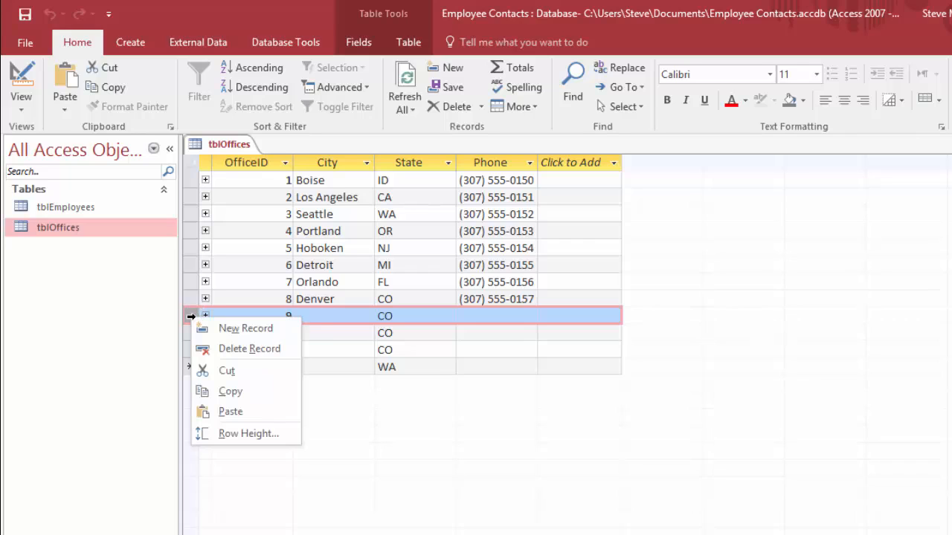
click(239, 350)
click(553, 391)
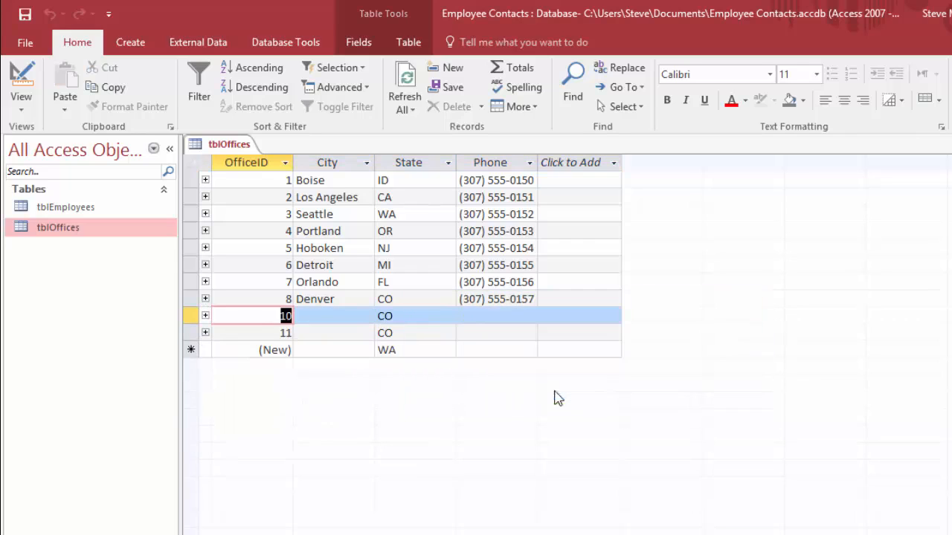
Step: Delete the two remaining tblOffices records without a city, OfficeID 10 and 11
click(186, 315)
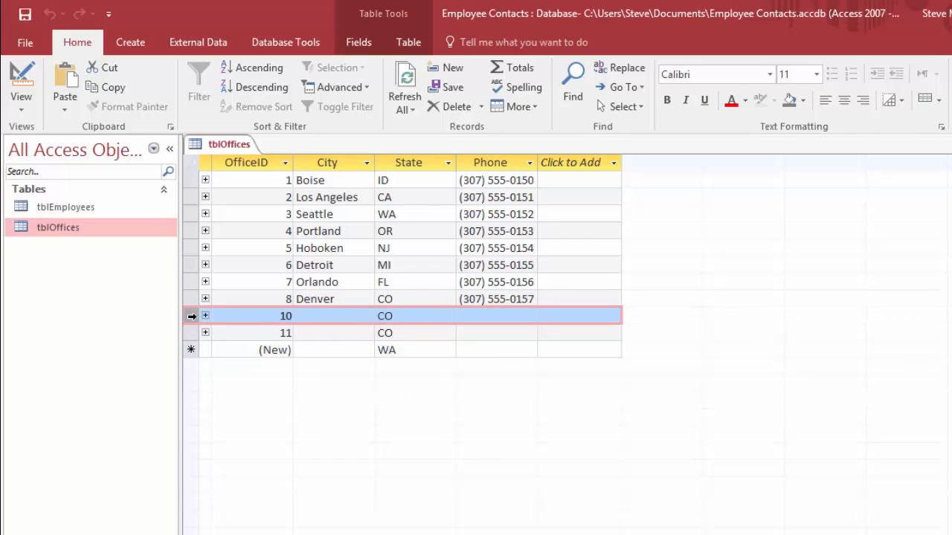
right_click(191, 316)
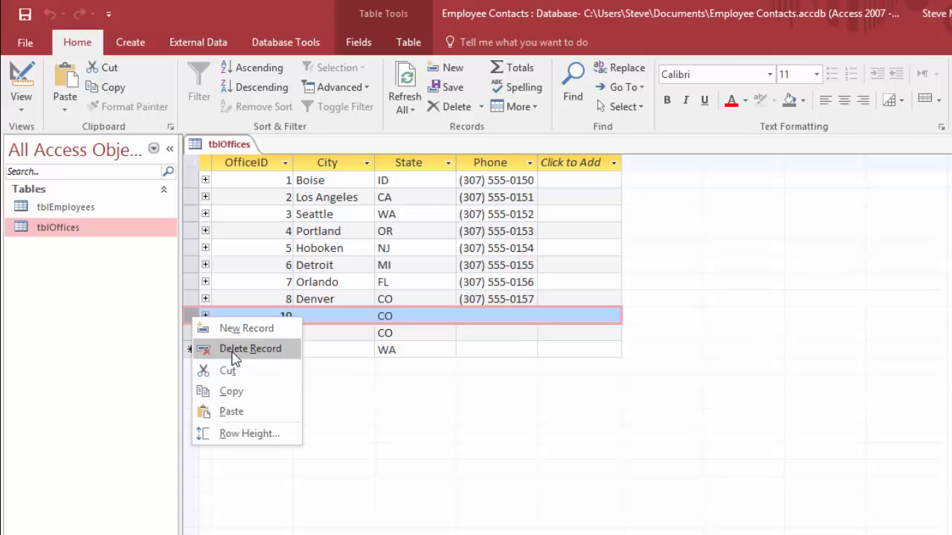
click(249, 349)
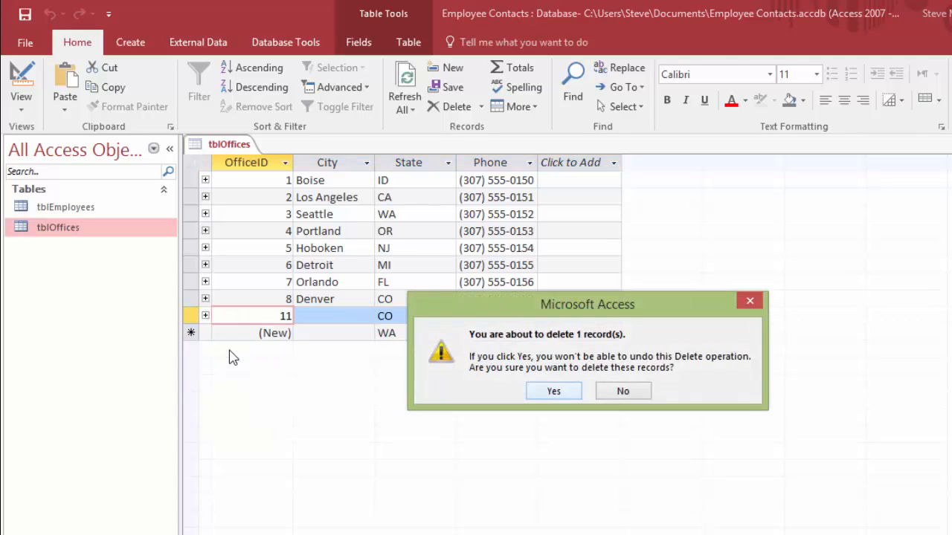
click(553, 392)
right_click(191, 316)
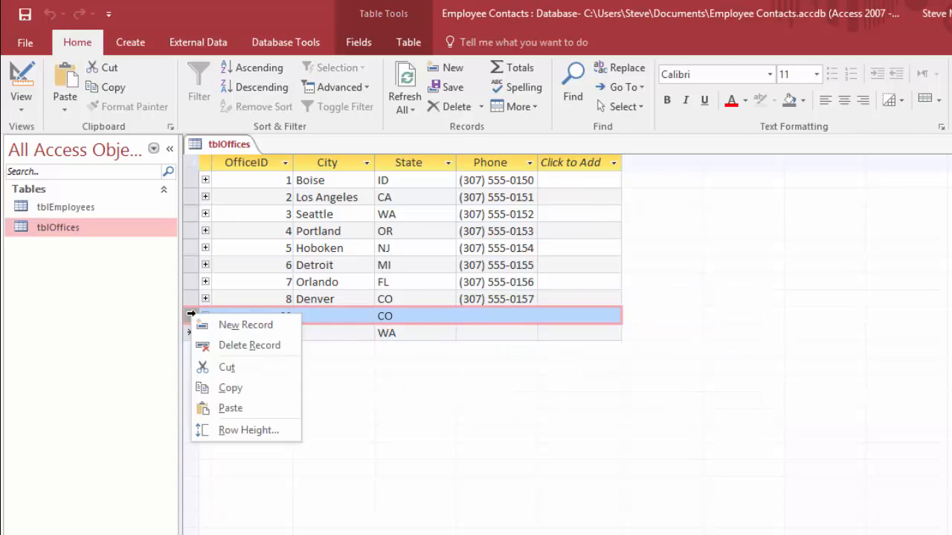
click(225, 349)
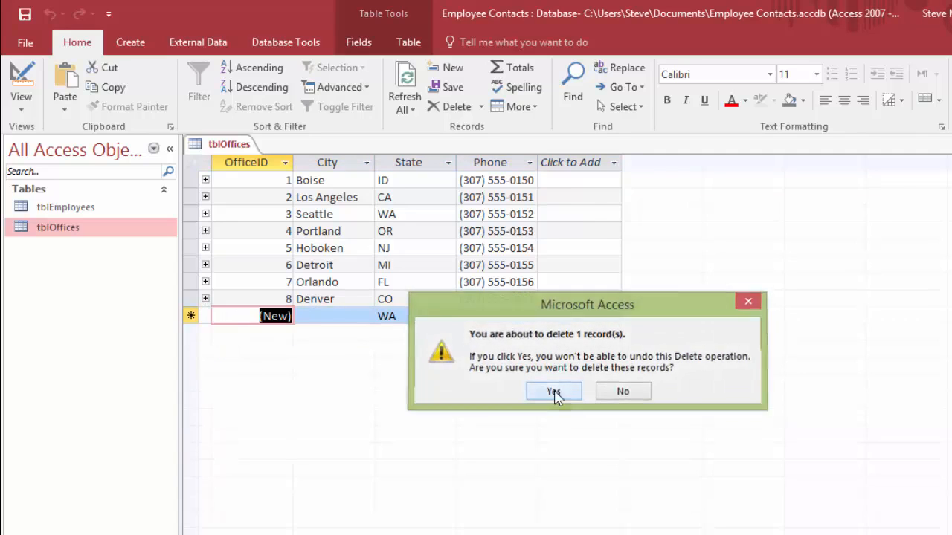
click(554, 391)
Step: Add a new office record for the city Spokane with the default state WA, and enter its phone number
click(332, 317)
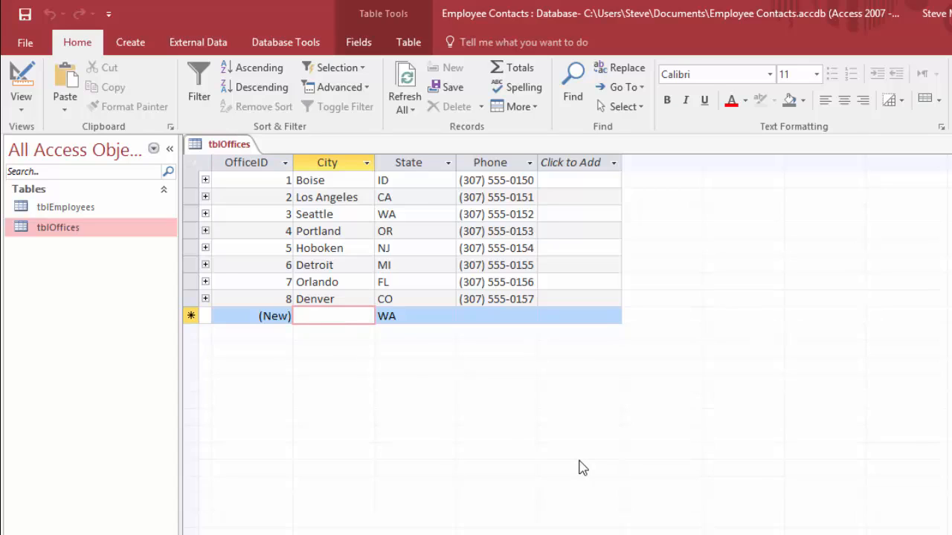
text(Spokane)
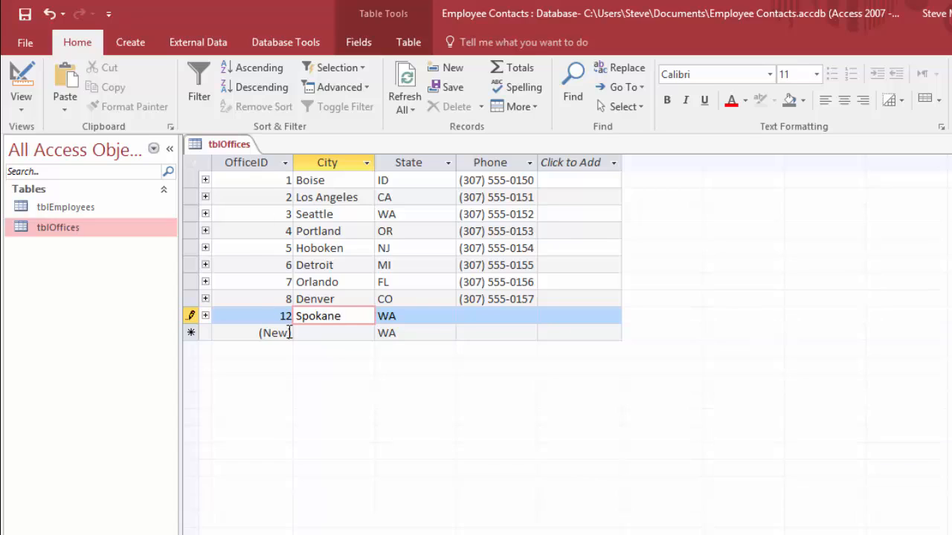
key(Tab)
key(Tab)
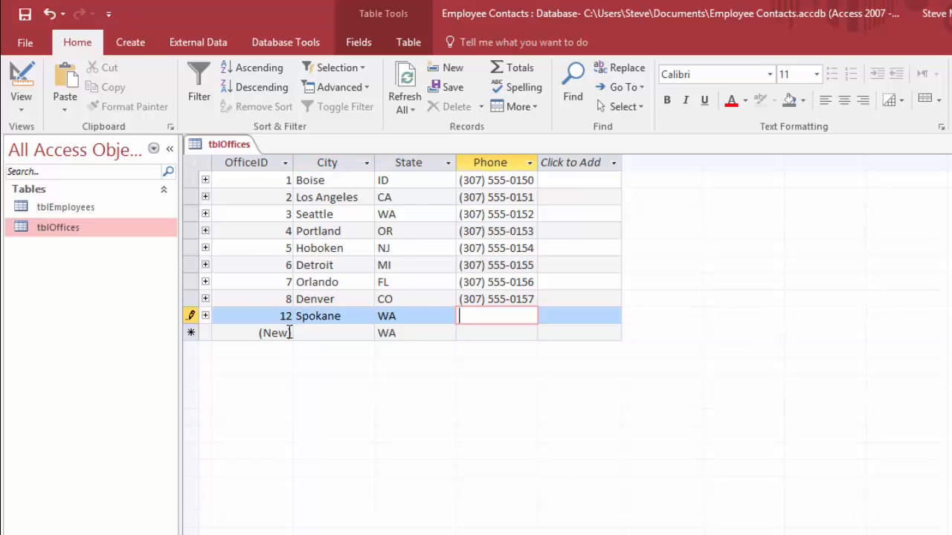
text(307) )
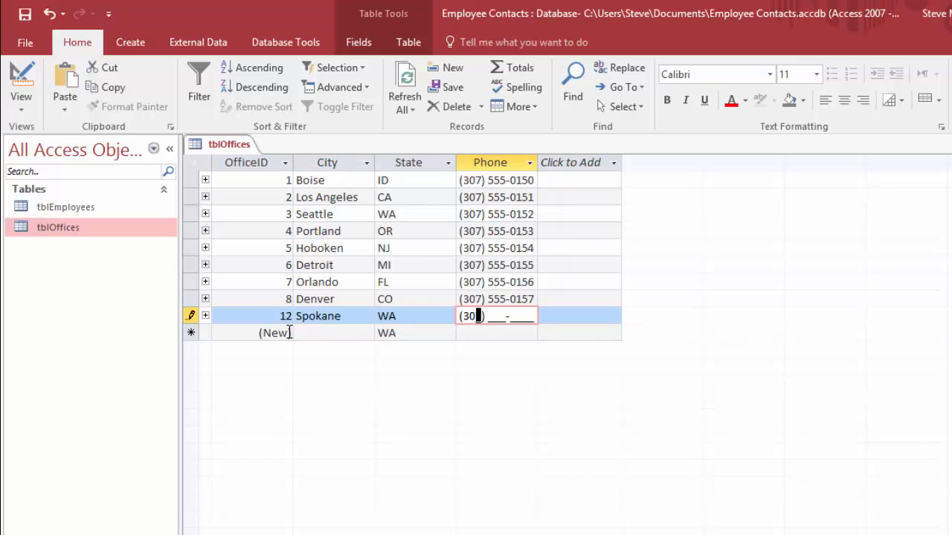
text(555-0158)
key(Tab)
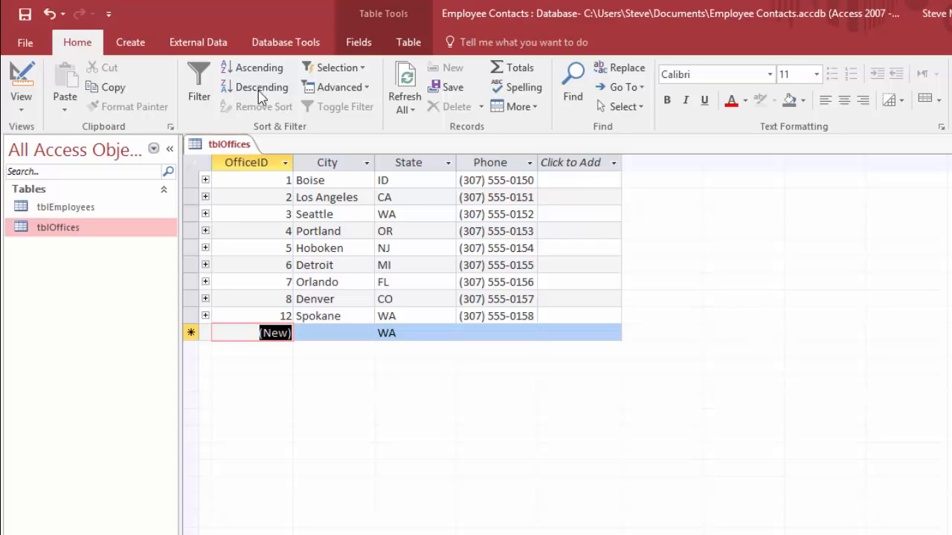
Step: Open tblEmployees alongside tblOffices to view the employee records
click(285, 42)
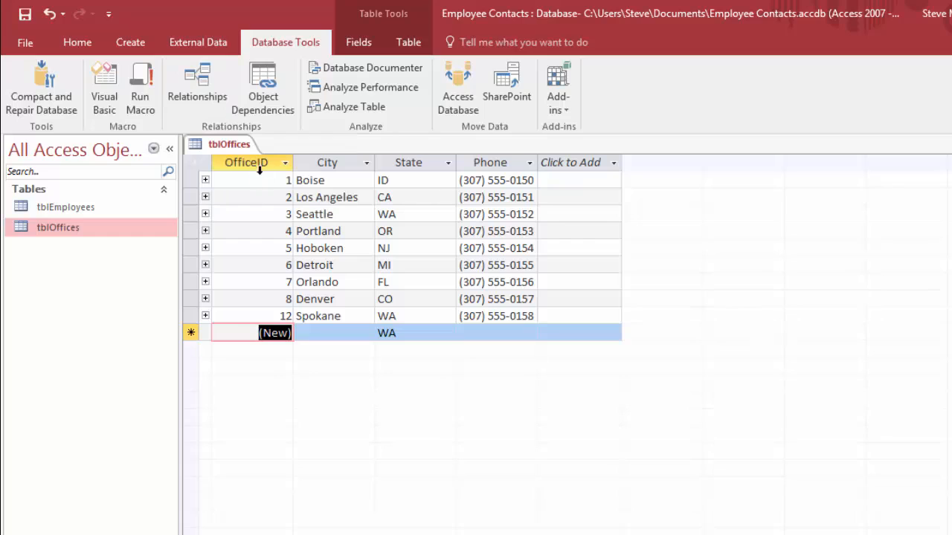
double_click(65, 209)
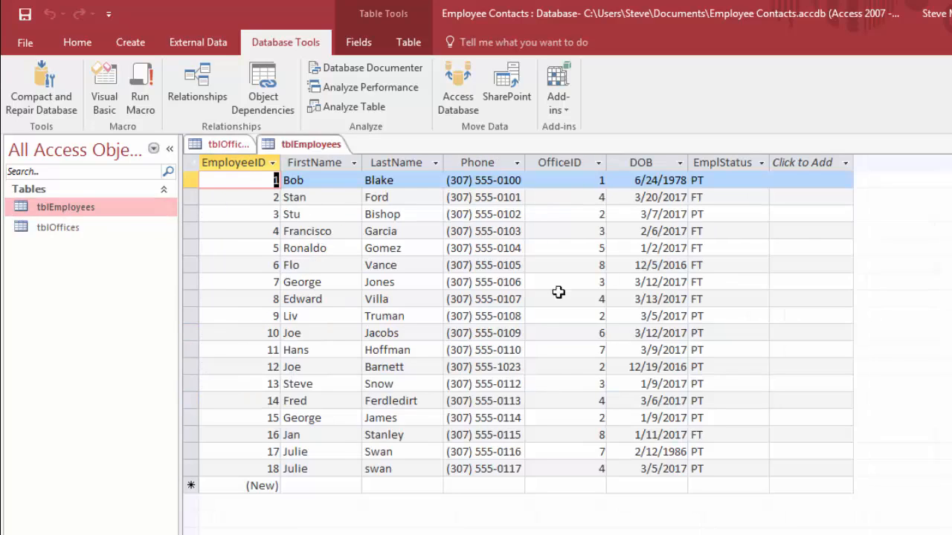
Step: In tblOffices, examine the related employee records of the Boise, Los Angeles, Seattle and Portland offices one after another
click(220, 147)
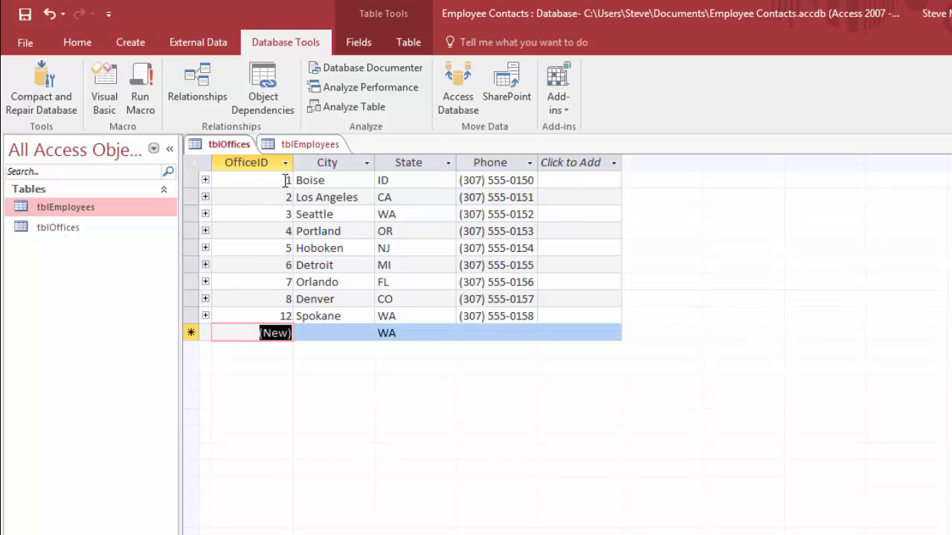
click(205, 180)
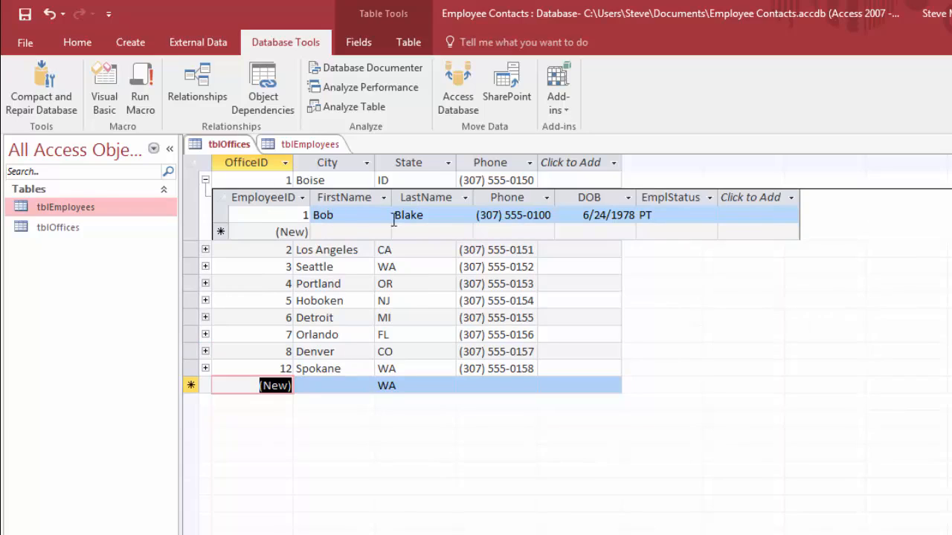
click(206, 180)
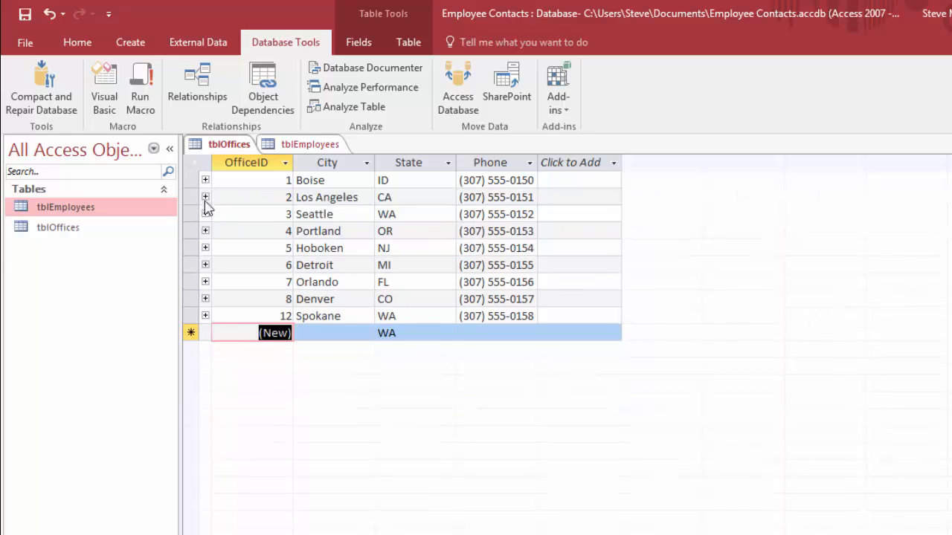
click(205, 197)
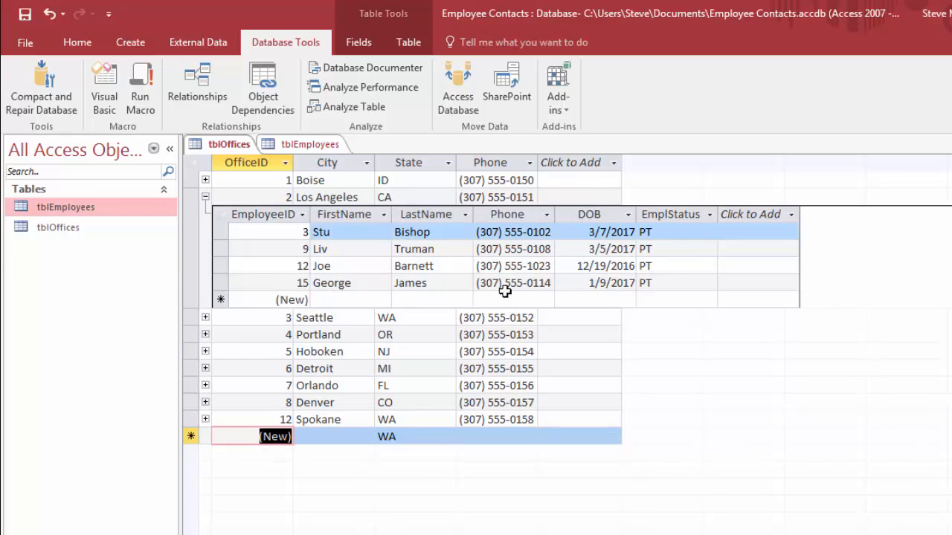
click(205, 197)
click(205, 214)
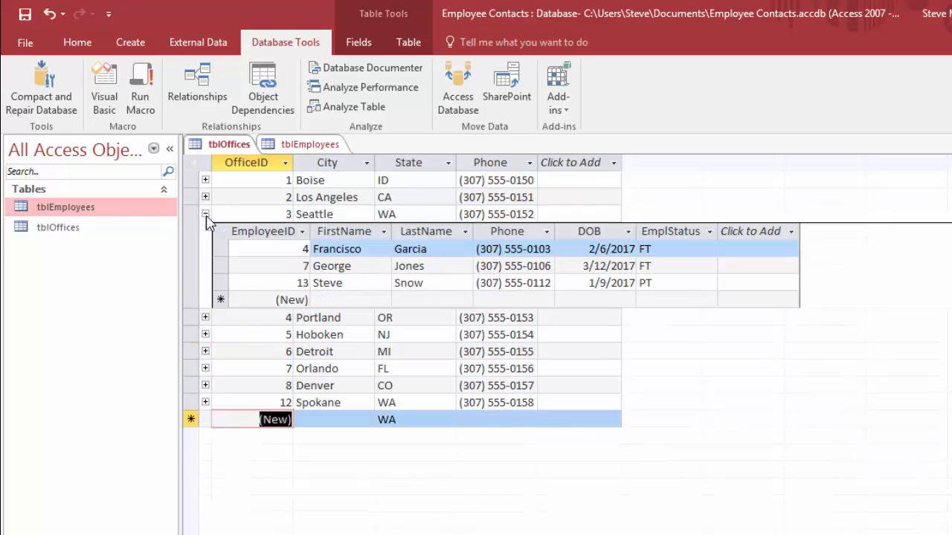
click(205, 215)
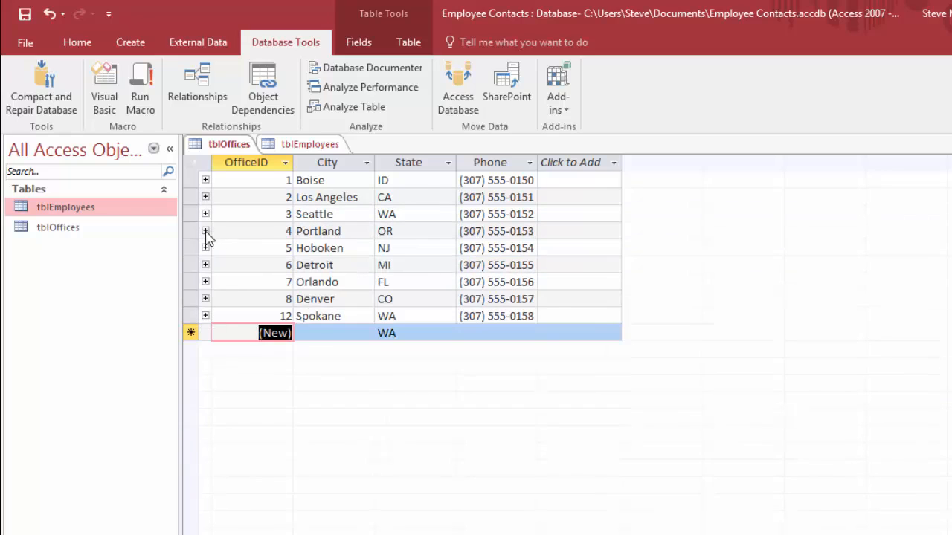
click(206, 232)
Step: Close both open tables, create a single-record form based on tblEmployees and display it in Form View
key(ctrl+w)
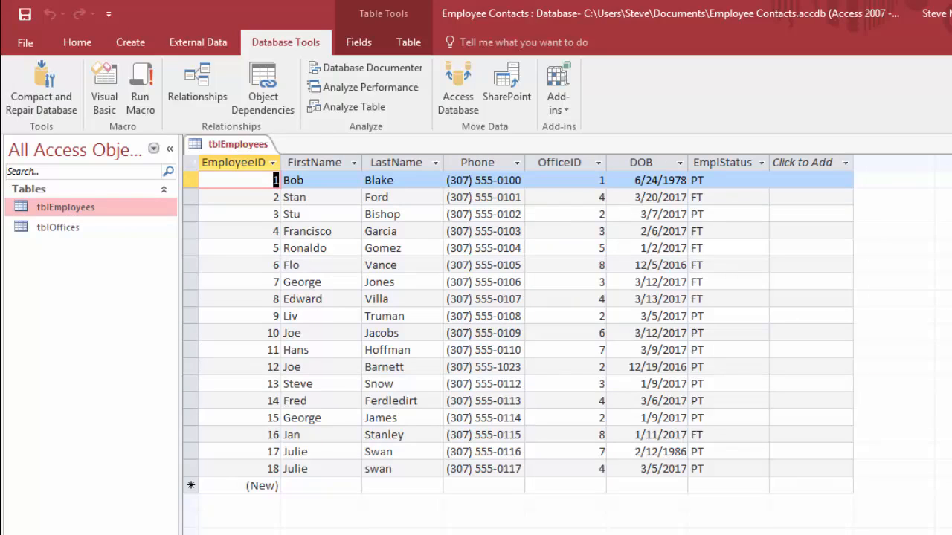
key(ctrl+w)
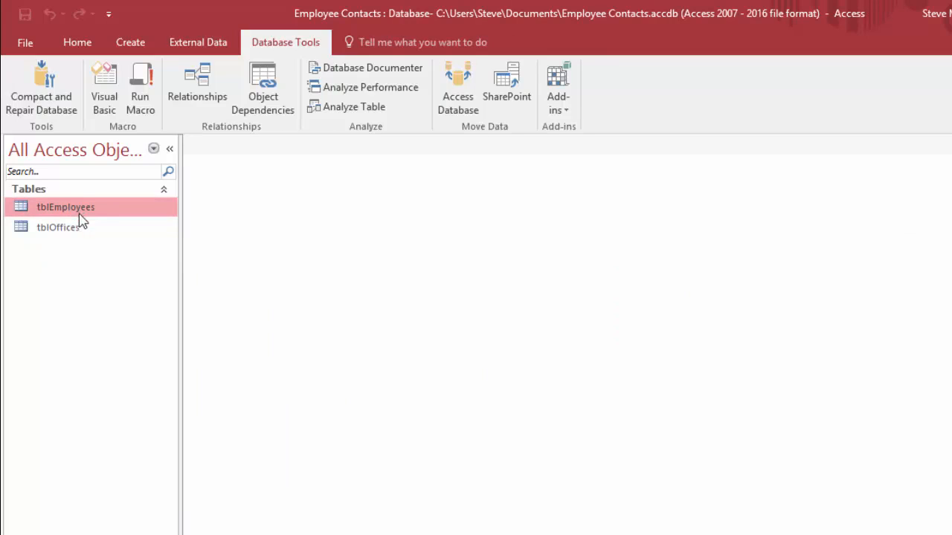
click(131, 43)
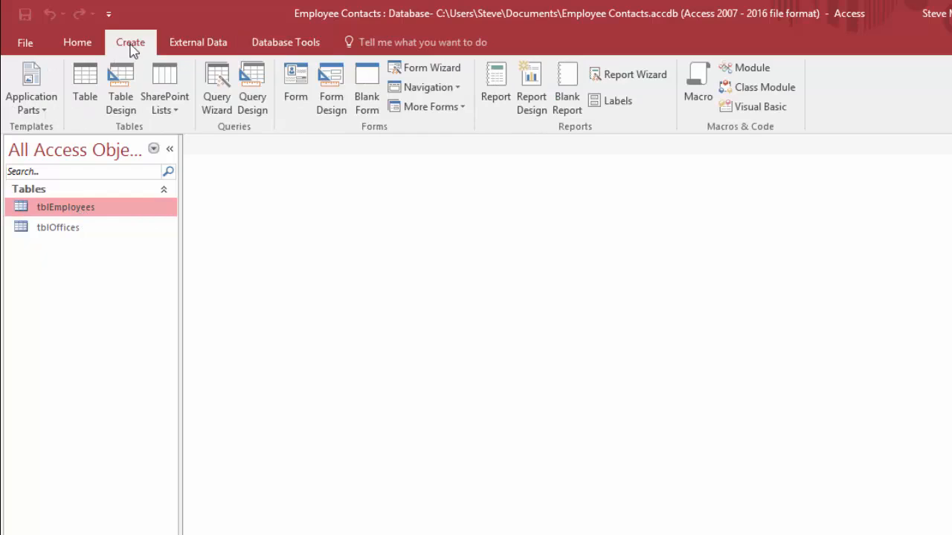
click(297, 85)
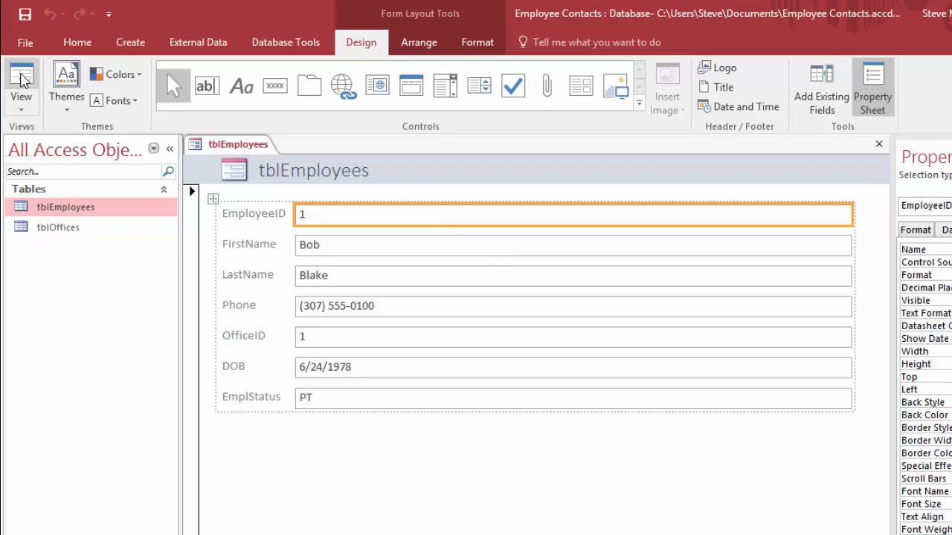
click(25, 104)
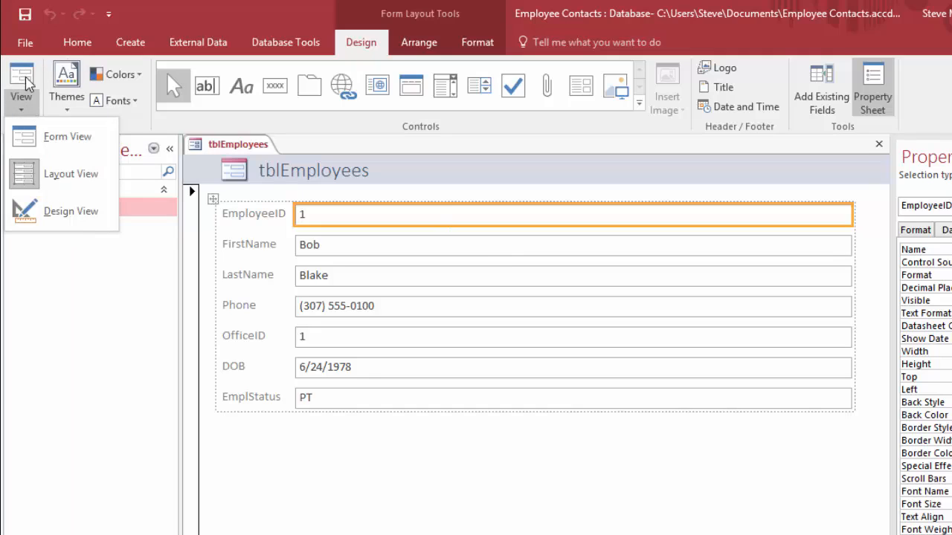
click(64, 138)
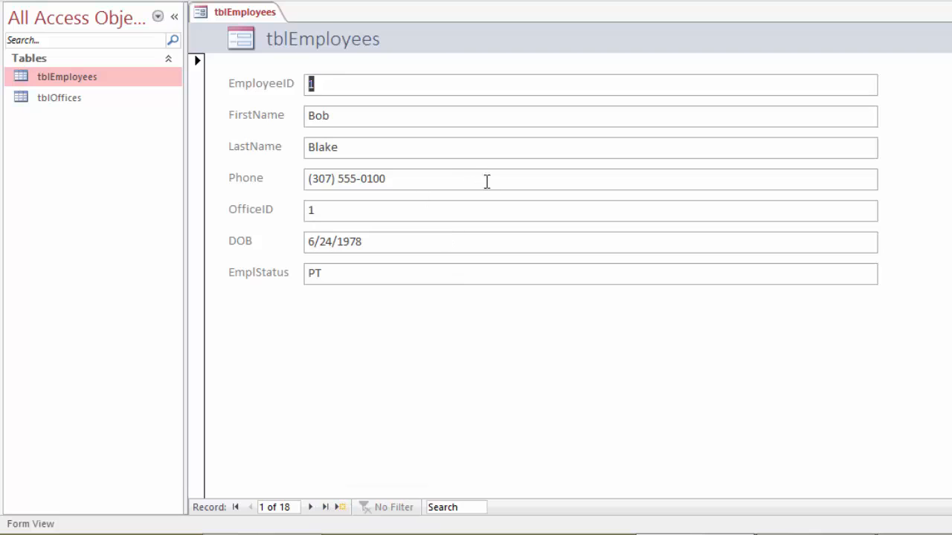
Step: Inspect the calendar date picker of the DOB field in the first employee record, leaving the date as it is
click(596, 242)
click(888, 241)
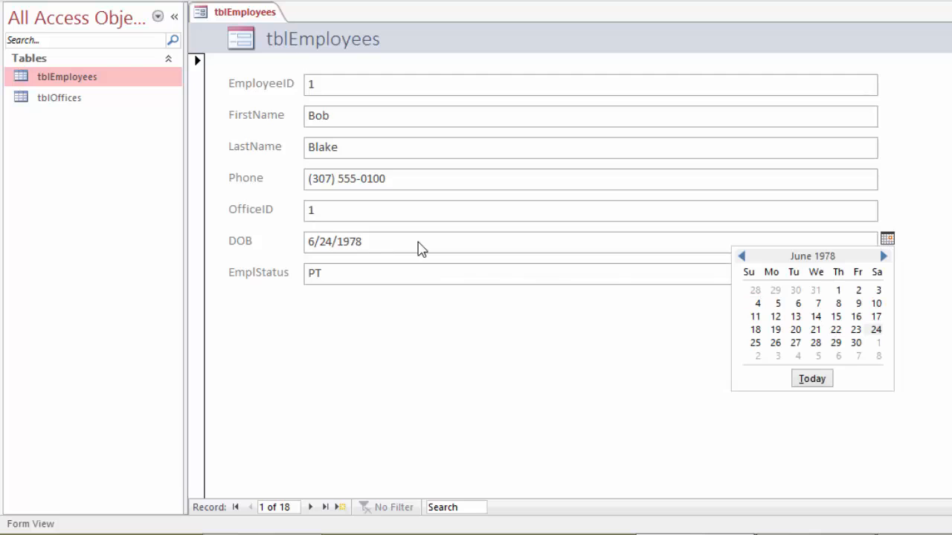
click(888, 239)
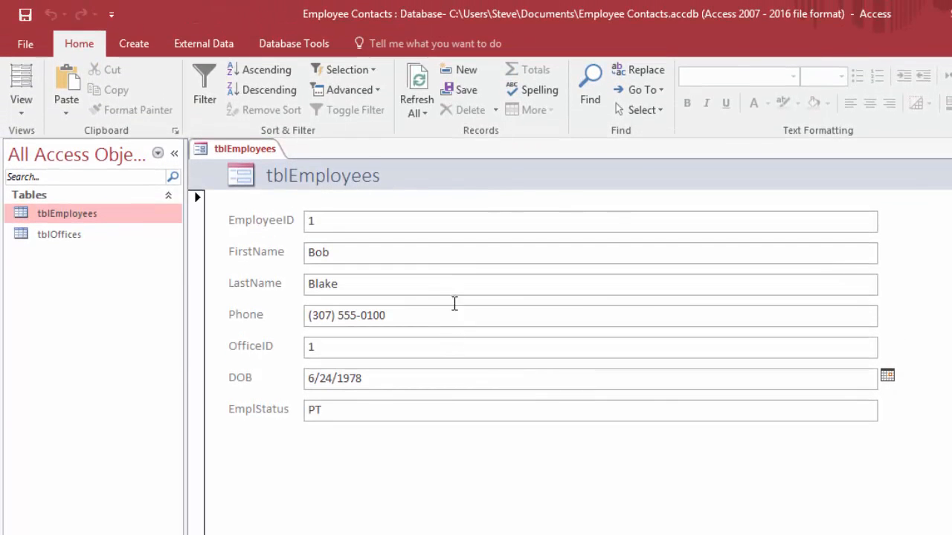
click(134, 44)
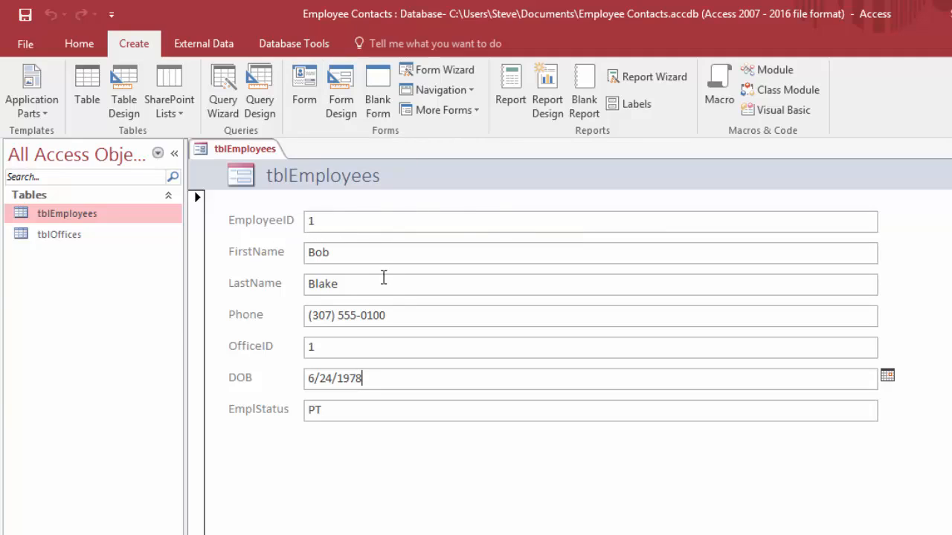
click(337, 221)
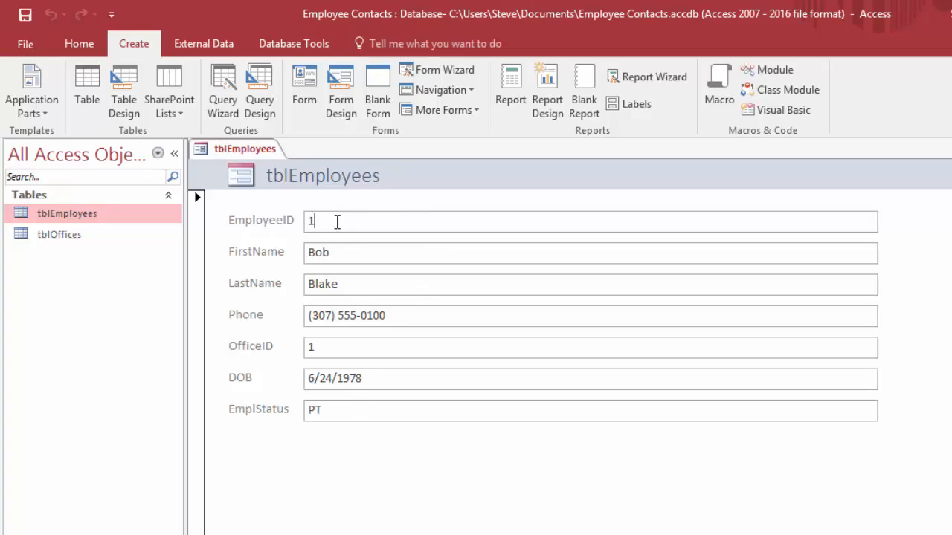